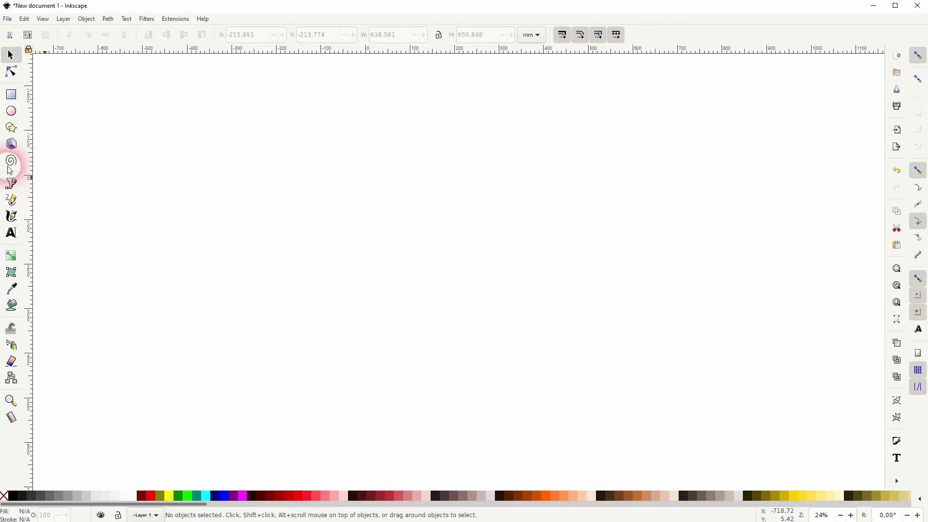
Draw a large circle with no fill and a black outline, then shift it up-left
left_click(11, 111)
mouse_move(343, 167)
left_mouse_down()
mouse_move(503, 278)
mouse_move(486, 344)
mouse_move(567, 393)
left_mouse_up()
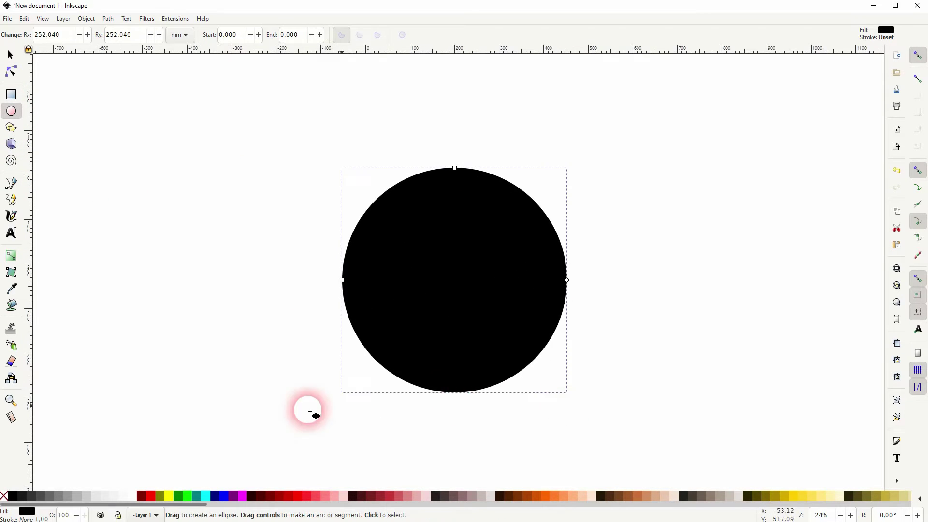
left_click(13, 496, "shift")
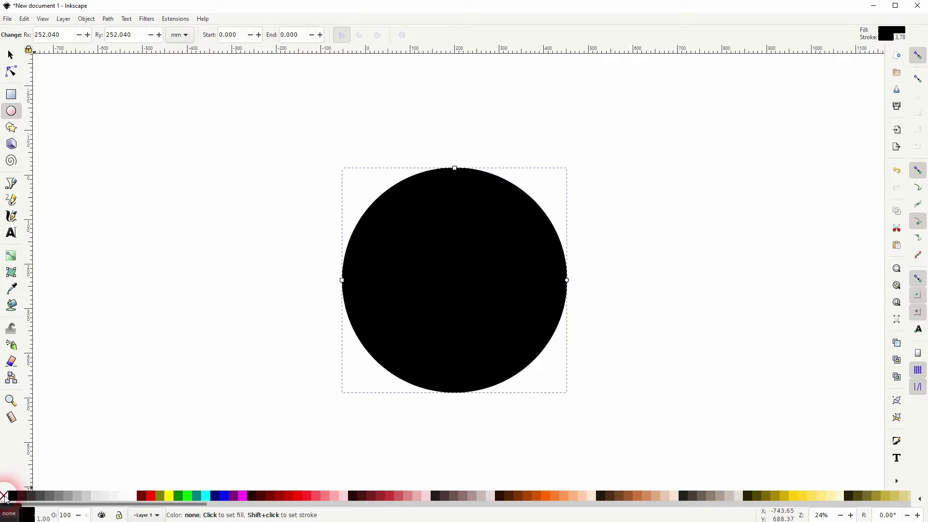
left_click(4, 496)
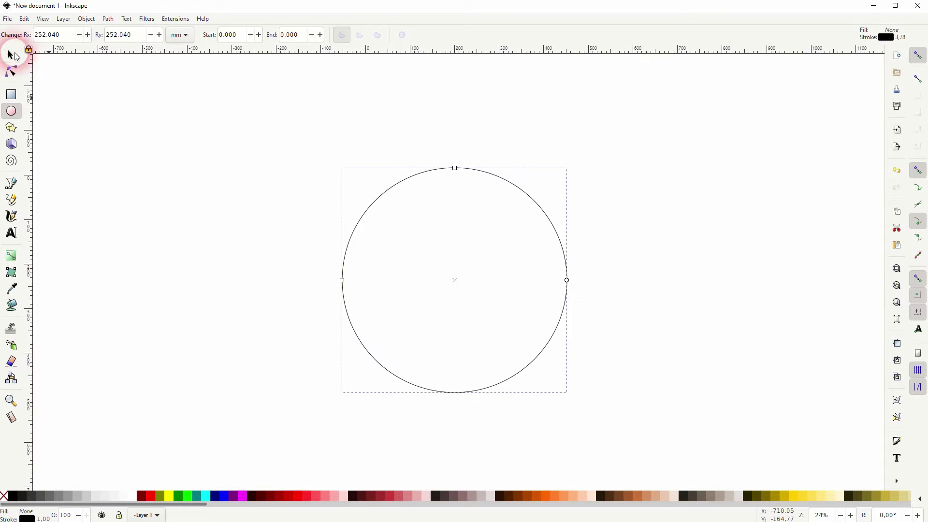
left_click(12, 56)
left_click_drag(438, 172, 375, 143)
Check the circle's outline width in Fill and Stroke's stroke style settings, then deselect it
left_click(84, 19)
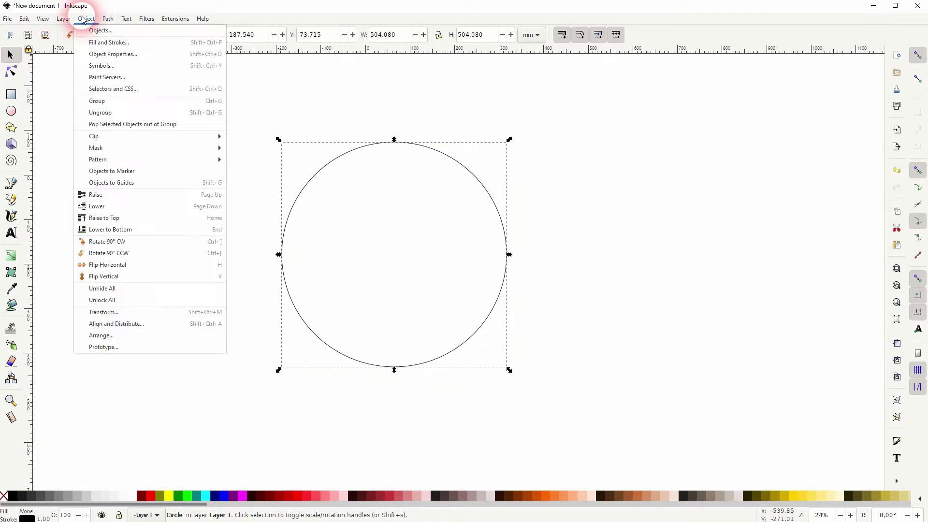
left_click(107, 43)
left_click(829, 72)
left_click(754, 94)
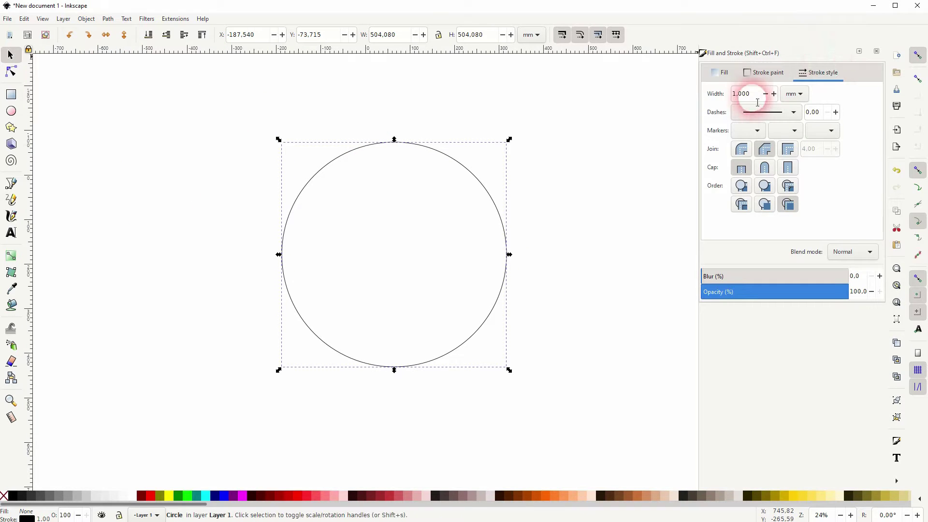
left_click(535, 218)
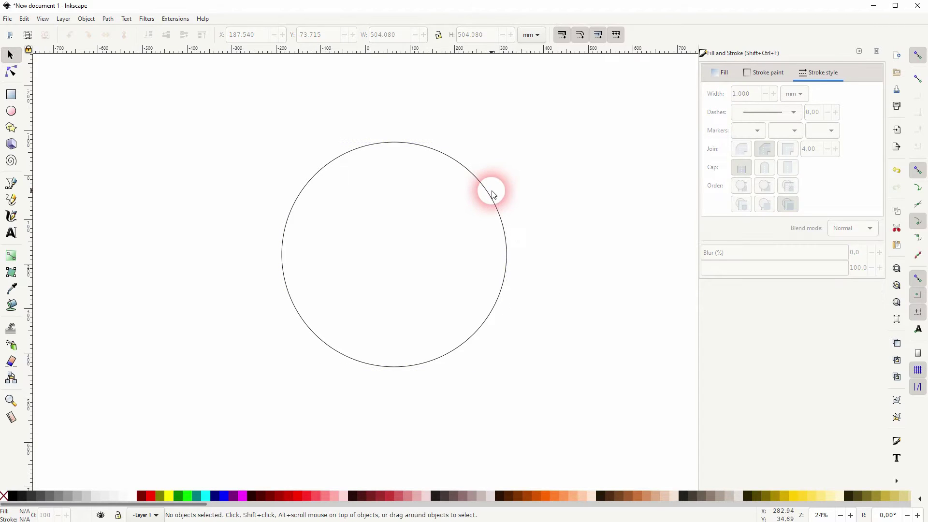
left_click(10, 111)
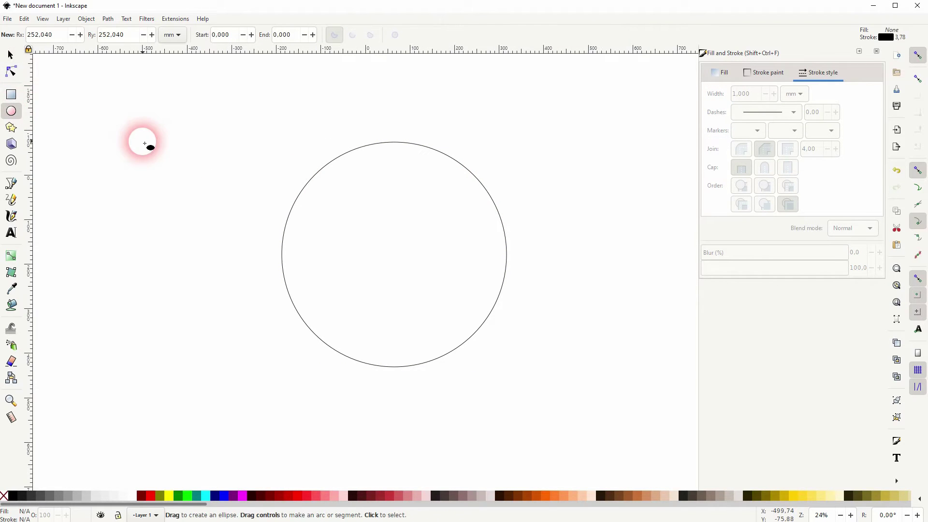
Draw a small black dot with no outline and move it to the big circle's centre
left_click_drag(146, 140, 156, 151)
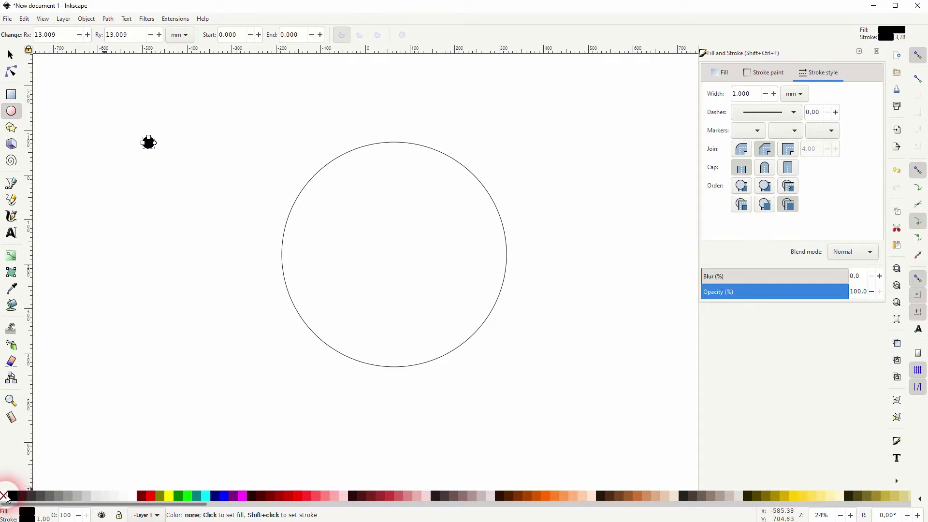
left_click(6, 496, "shift")
left_click(10, 55)
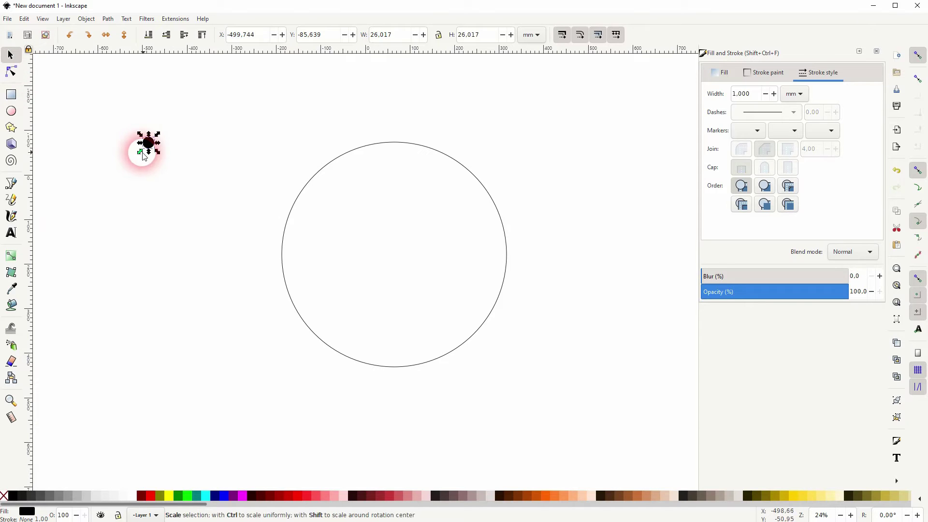
left_click_drag(153, 152, 405, 254)
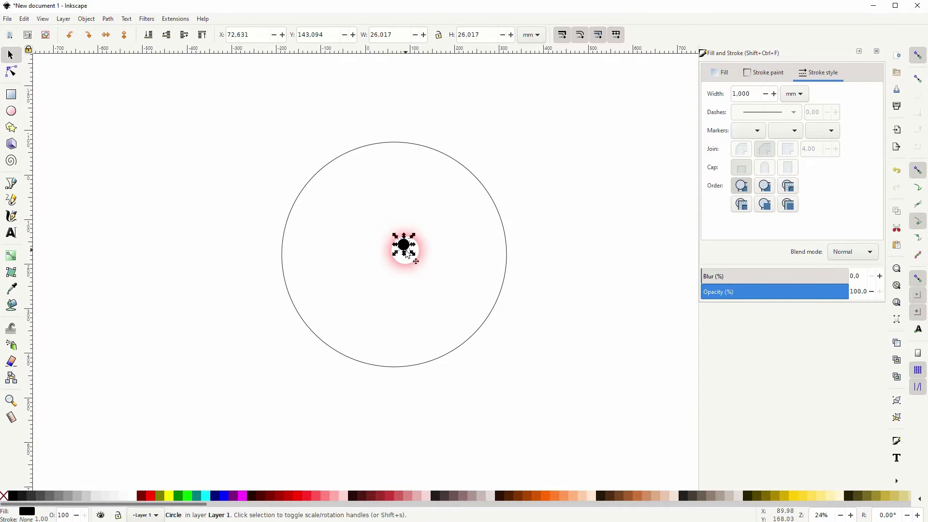
Turn on centre and quadrant snapping and snap the dot onto the circle's top point
left_click(917, 295)
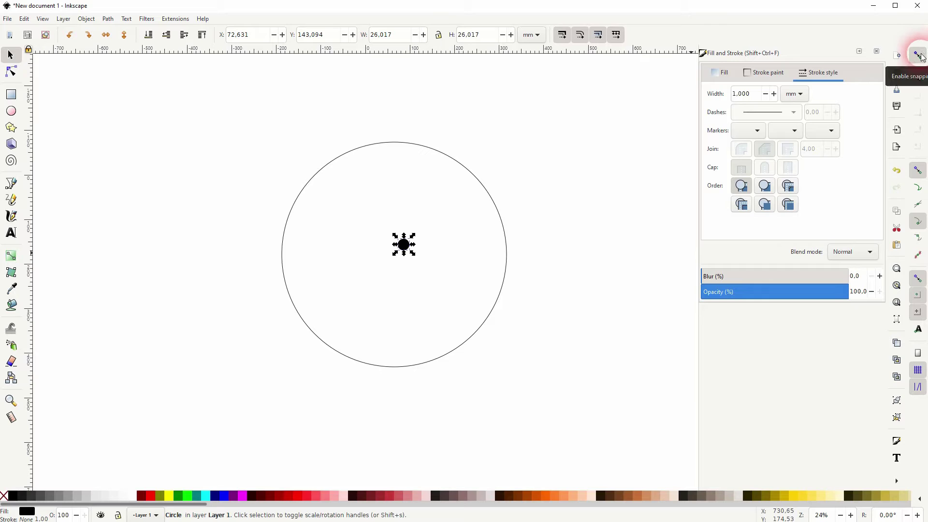
left_click(921, 317)
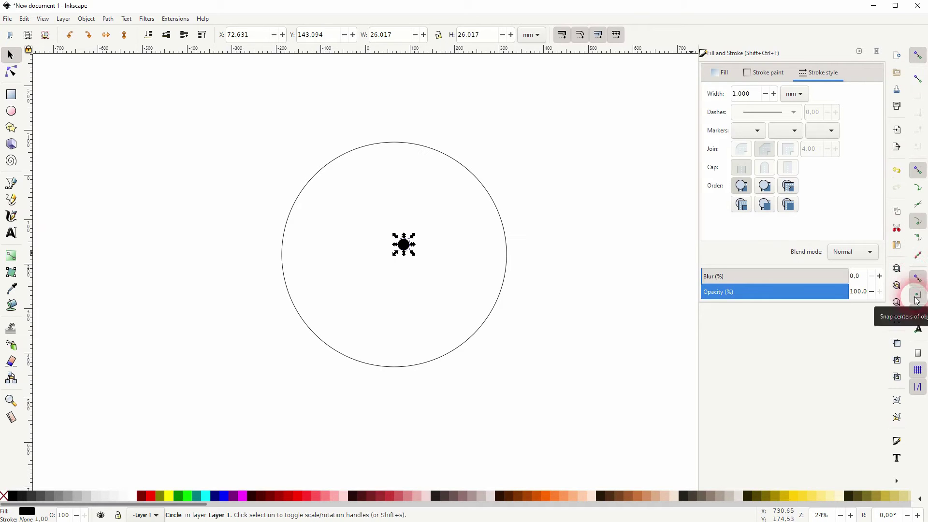
left_click(918, 314)
left_click_drag(412, 245, 399, 261)
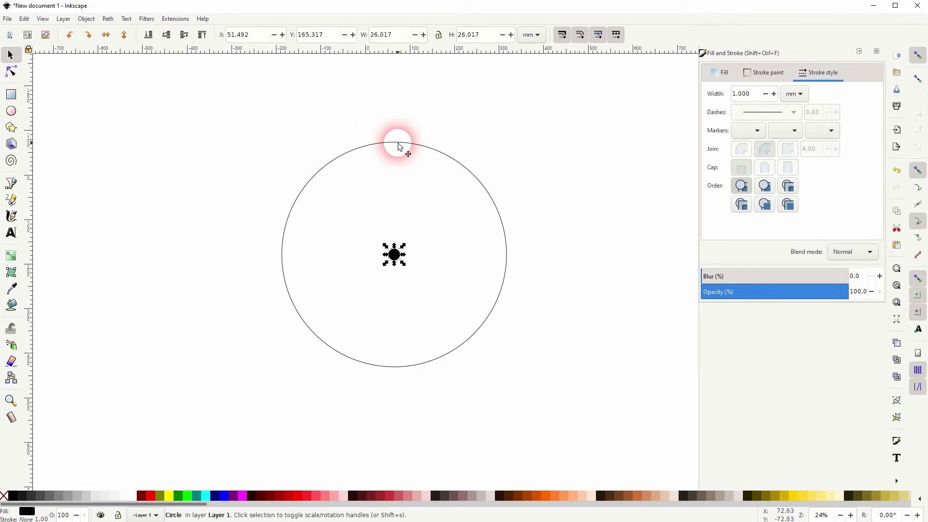
mouse_move(395, 260)
left_mouse_down()
mouse_move(395, 144)
mouse_move(396, 258)
left_mouse_up()
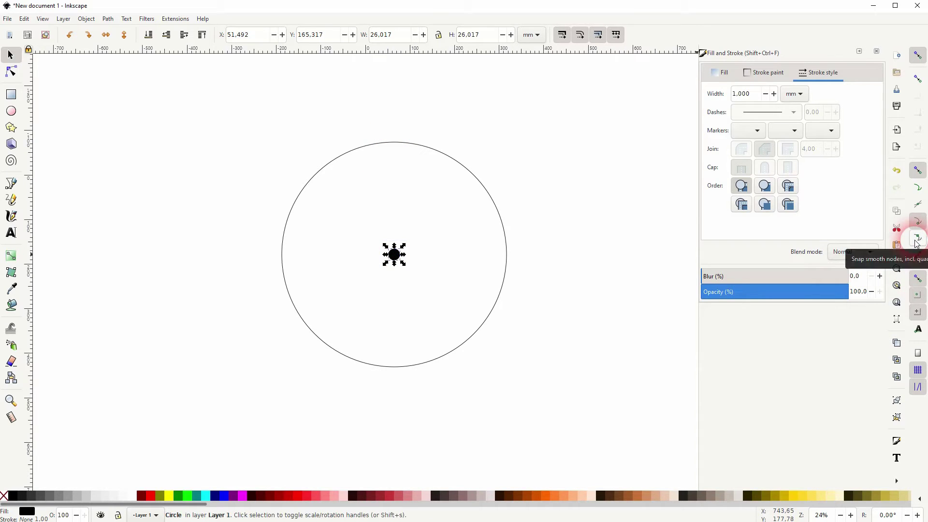
left_click_drag(395, 261, 394, 145)
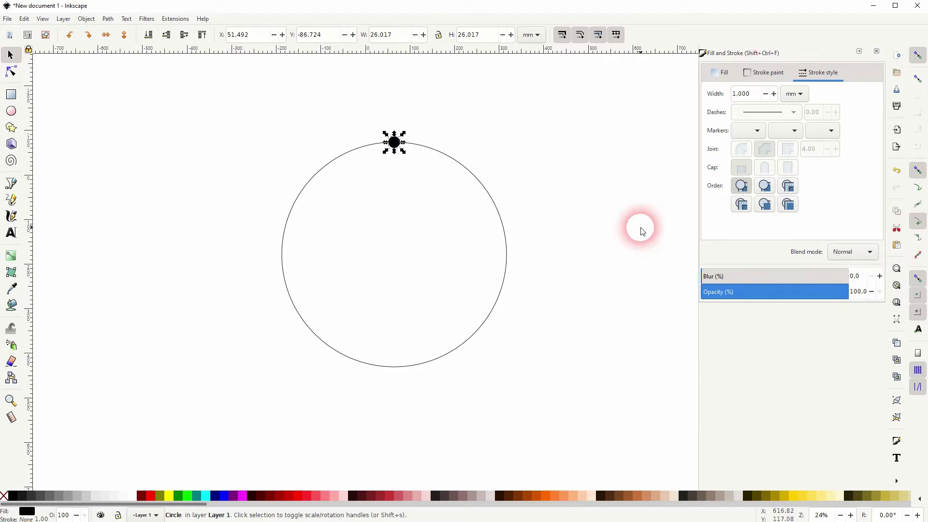
Set a 360/36 rotation in Transform around the circle's centre and repeat the dot around the ring
left_click(877, 52)
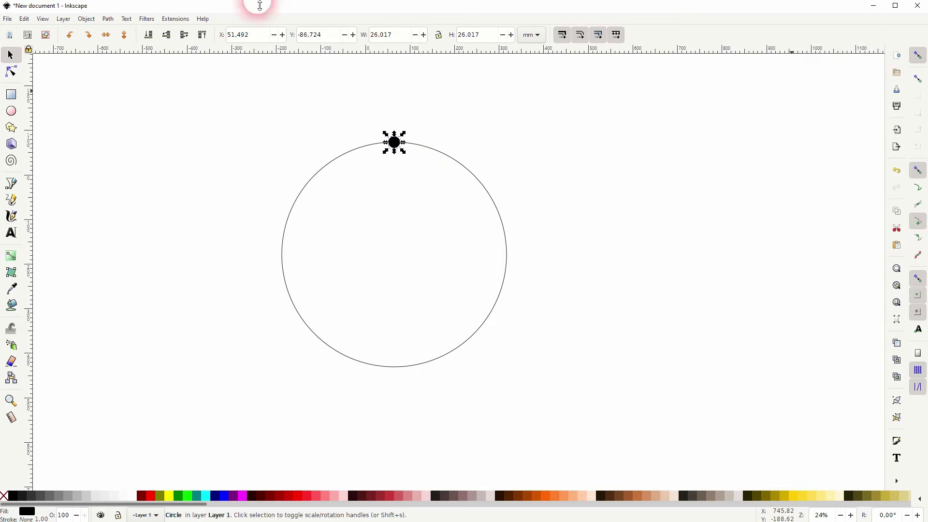
left_click(91, 21)
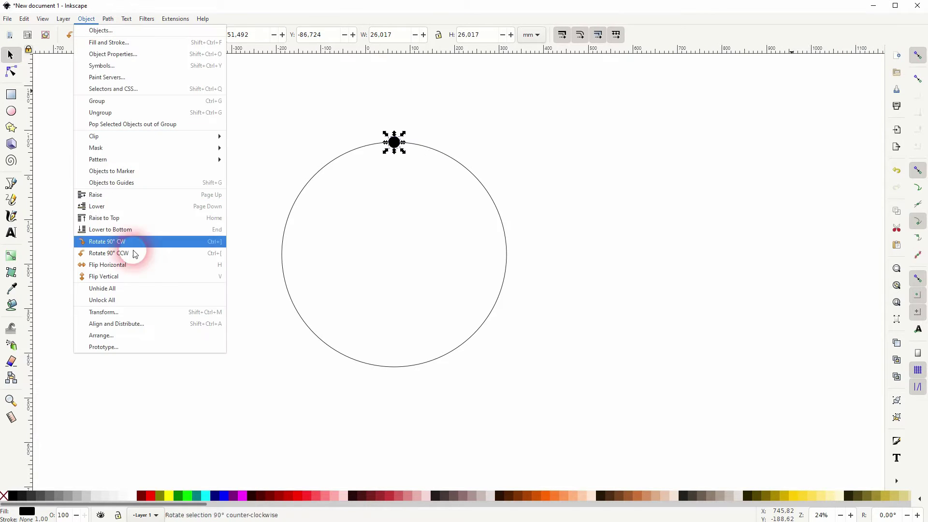
left_click(140, 311)
left_click_drag(773, 92, 724, 92)
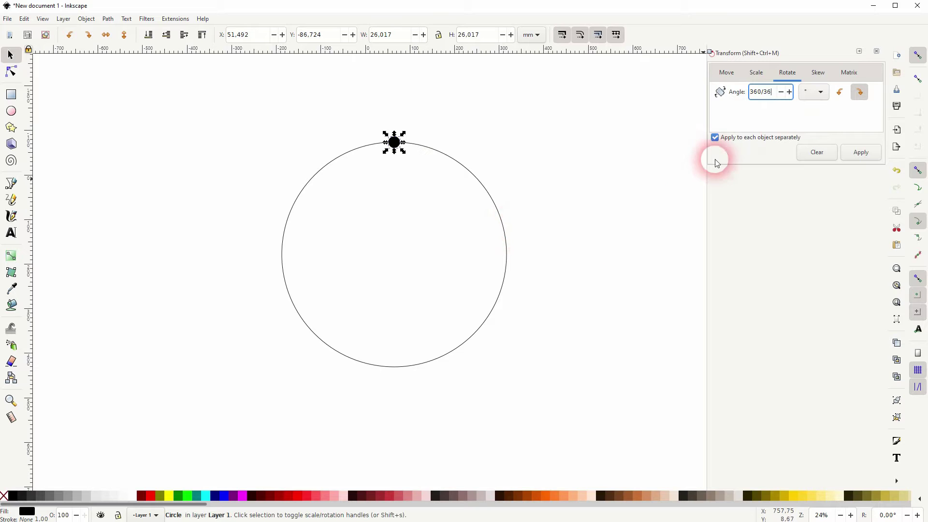
left_click_drag(775, 99, 724, 91)
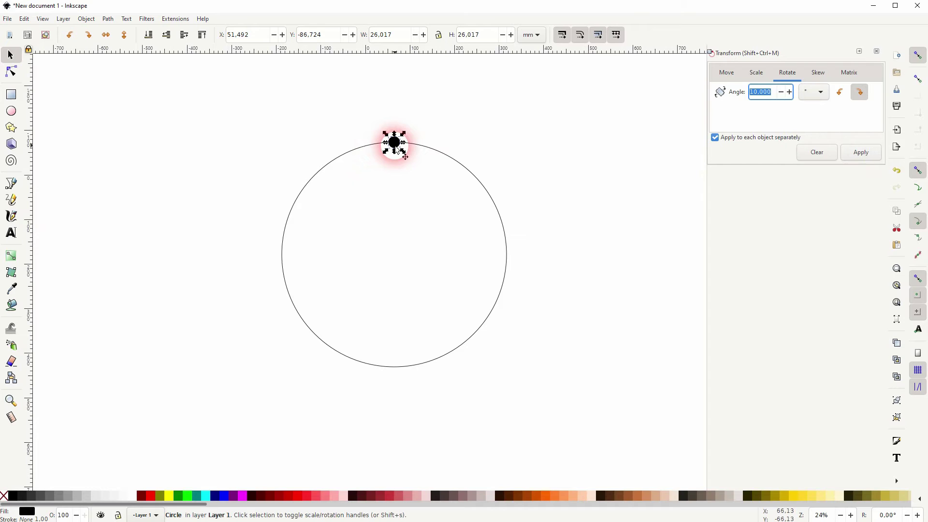
left_click_drag(395, 144, 396, 255)
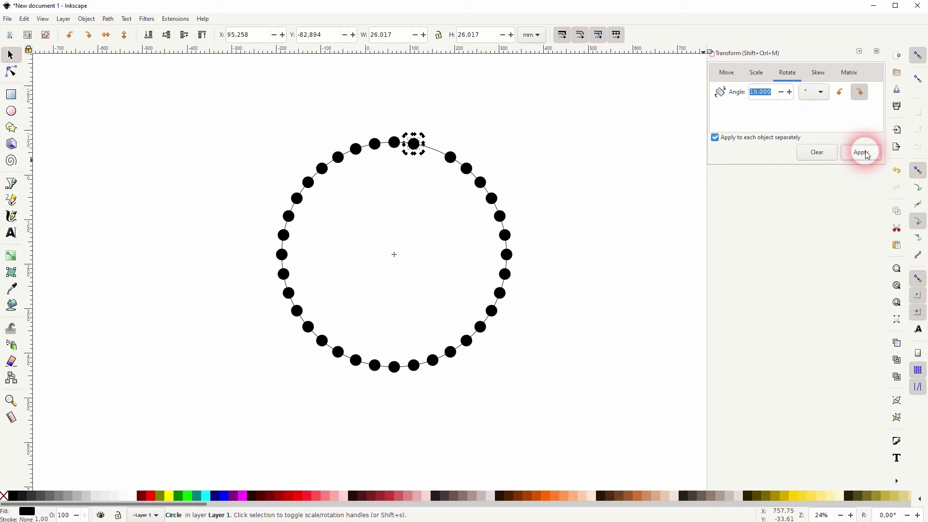
Select the entire ring of 36 dots
left_click(607, 257)
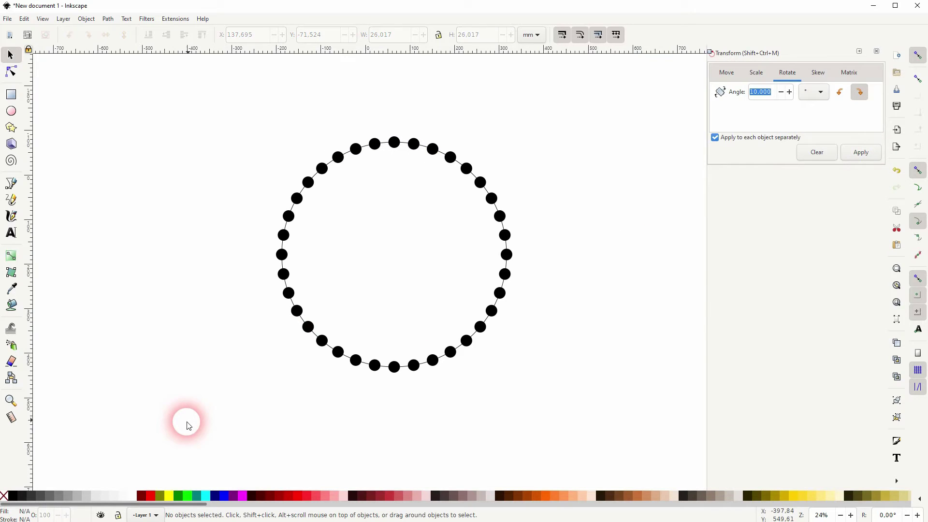
left_click_drag(206, 414, 560, 129)
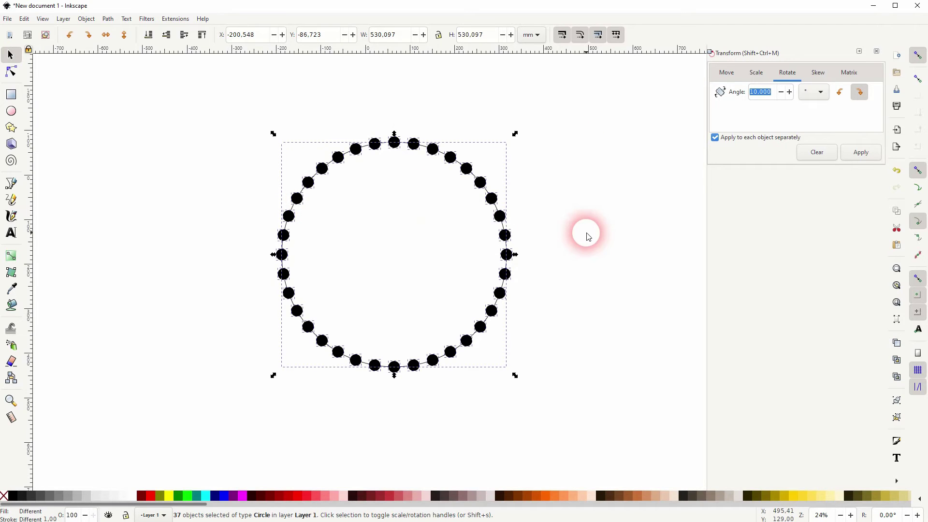
left_click(584, 229)
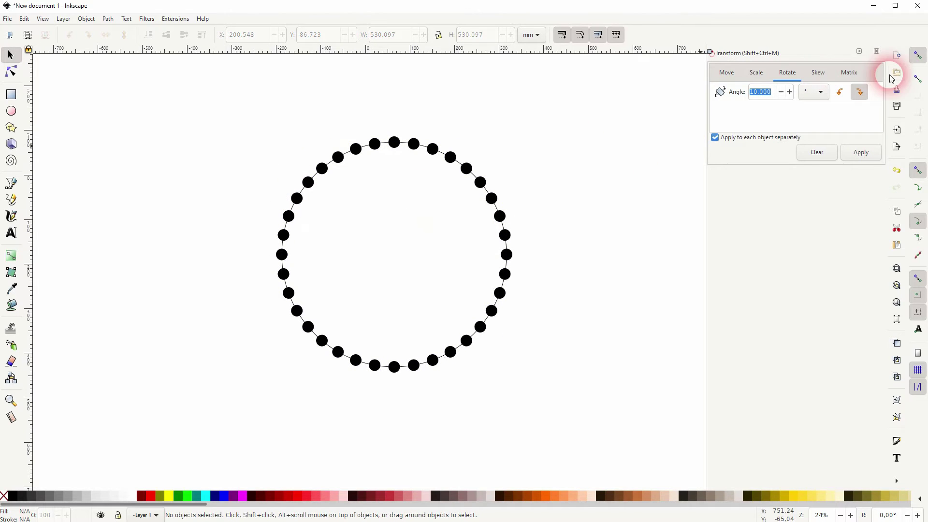
With the pen tool, draw straight lines from the top dot to the next seven dots clockwise
left_click(881, 57)
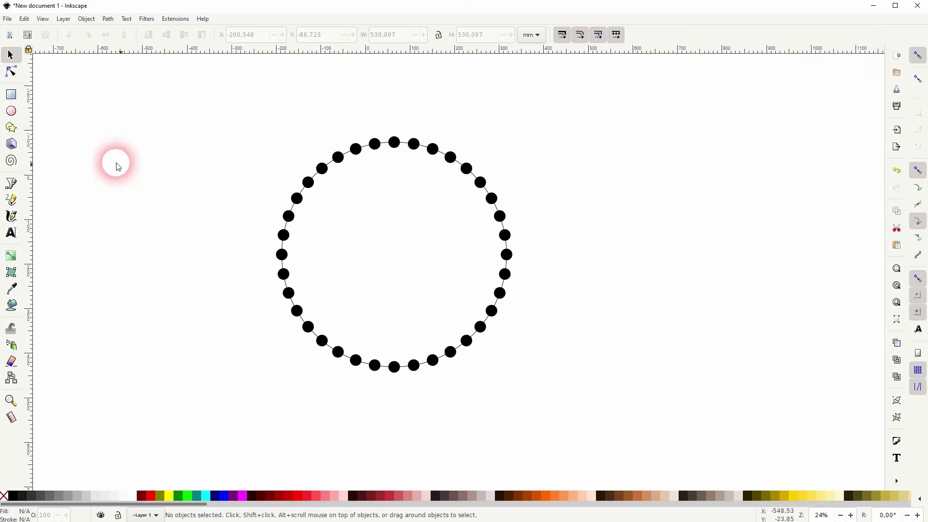
left_click(11, 183)
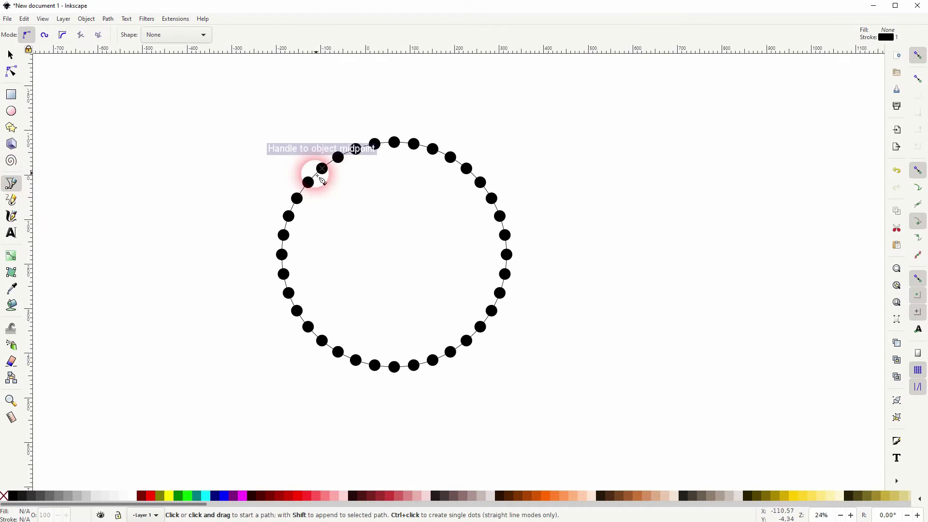
scroll(395, 143, "up", 4)
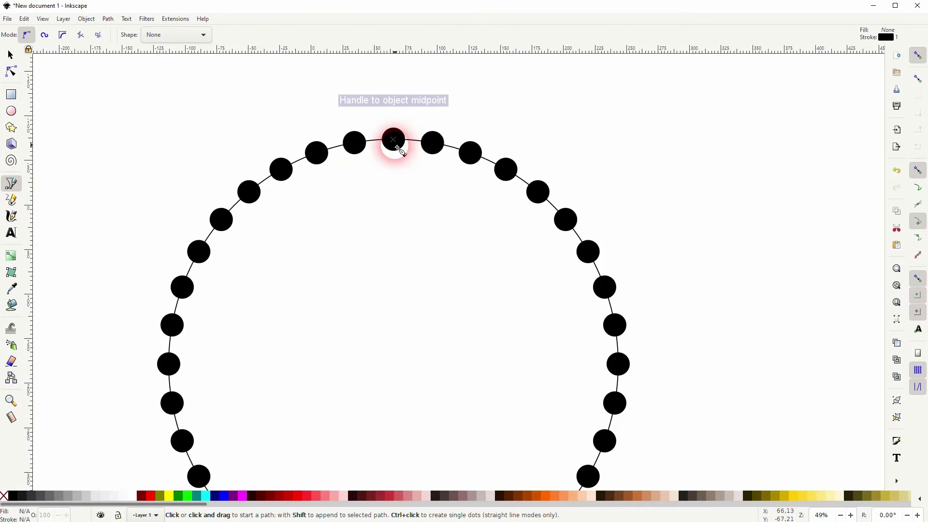
left_click(393, 136)
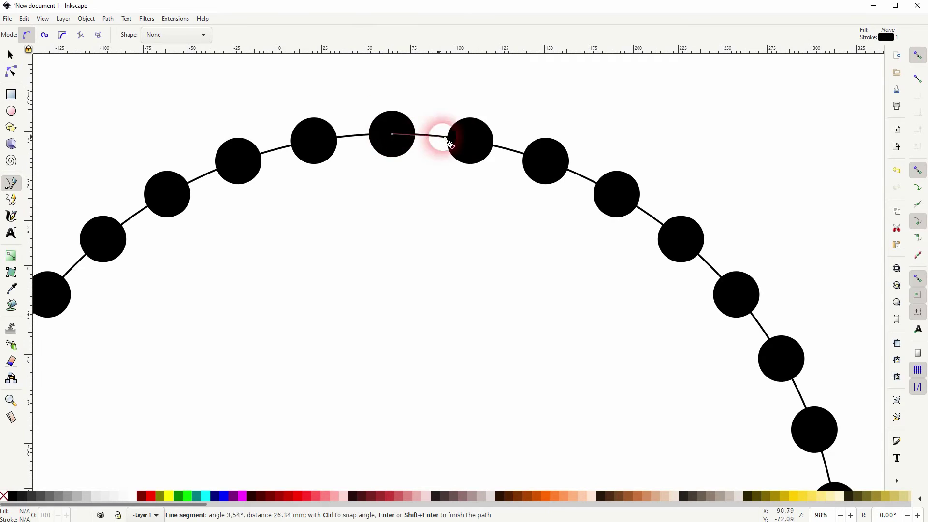
left_click(471, 142)
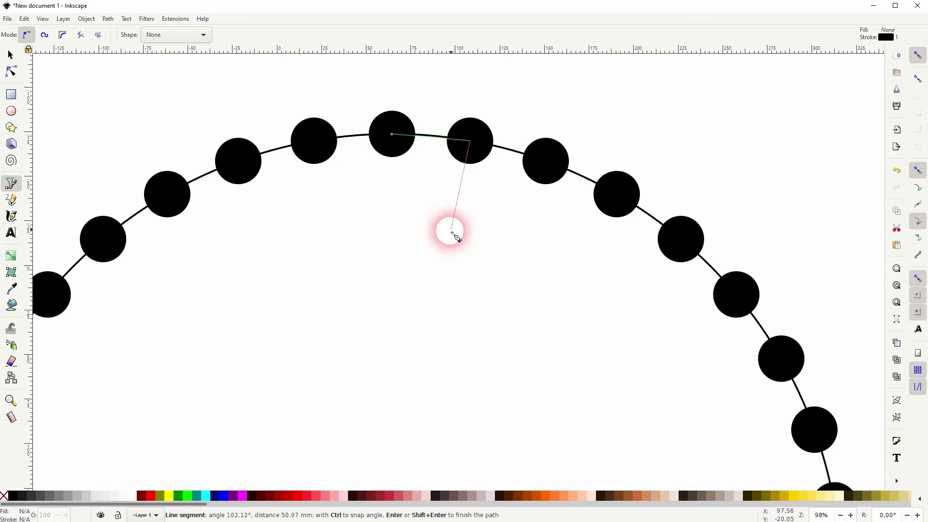
key("Return")
left_click(392, 134)
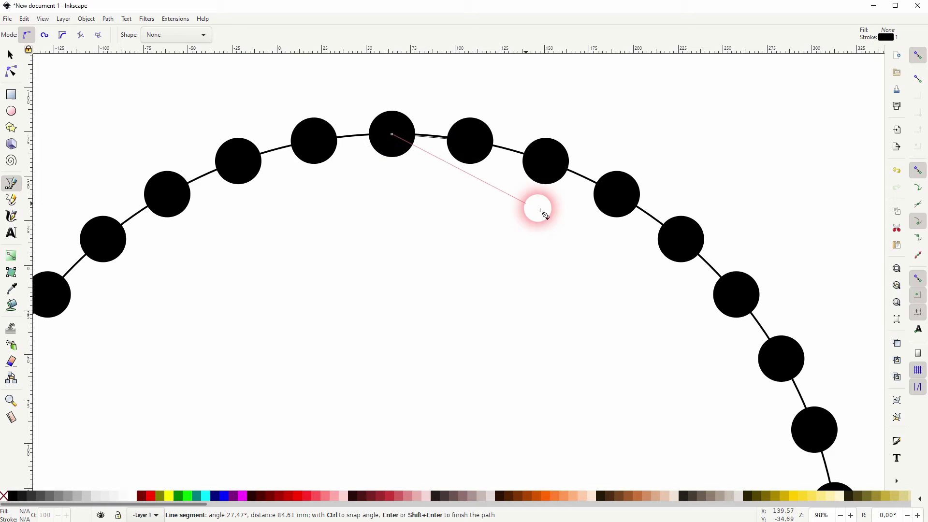
left_click(545, 161)
key("Return")
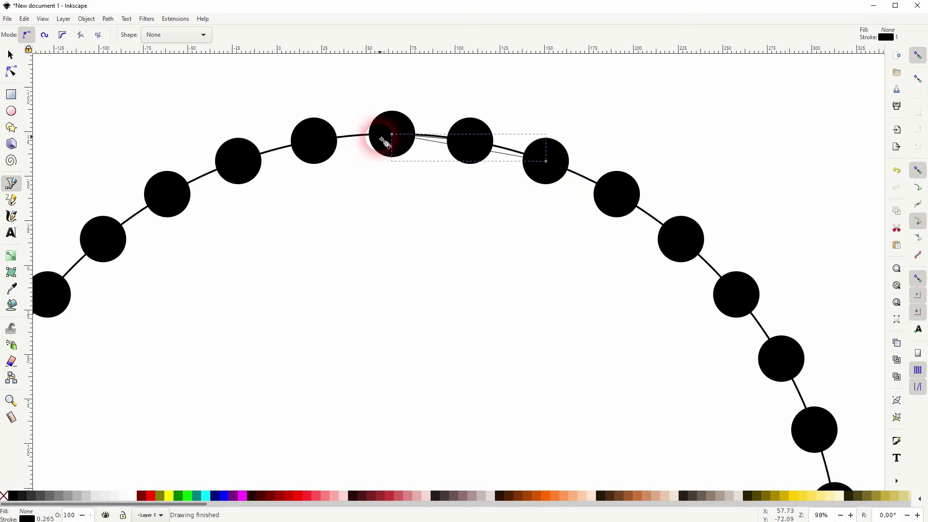
left_click(392, 138)
left_click(616, 193)
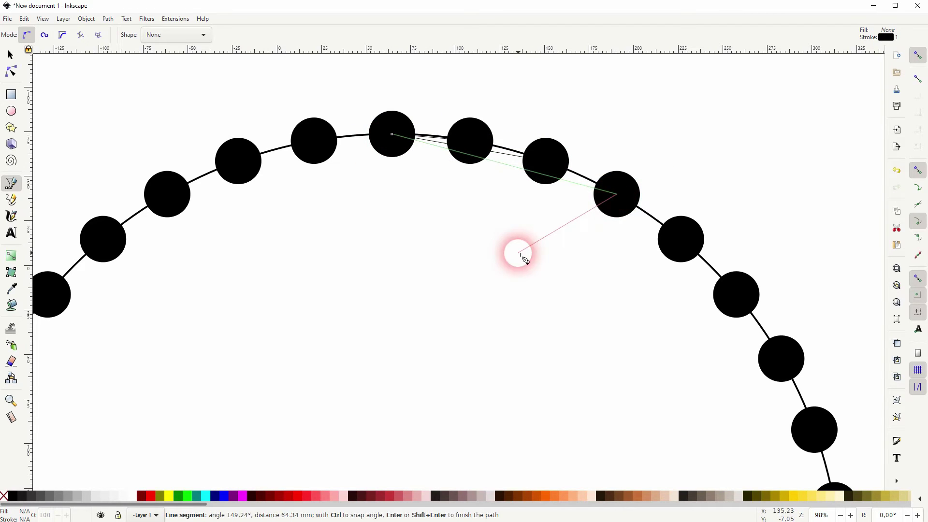
key("Return")
left_click(392, 139)
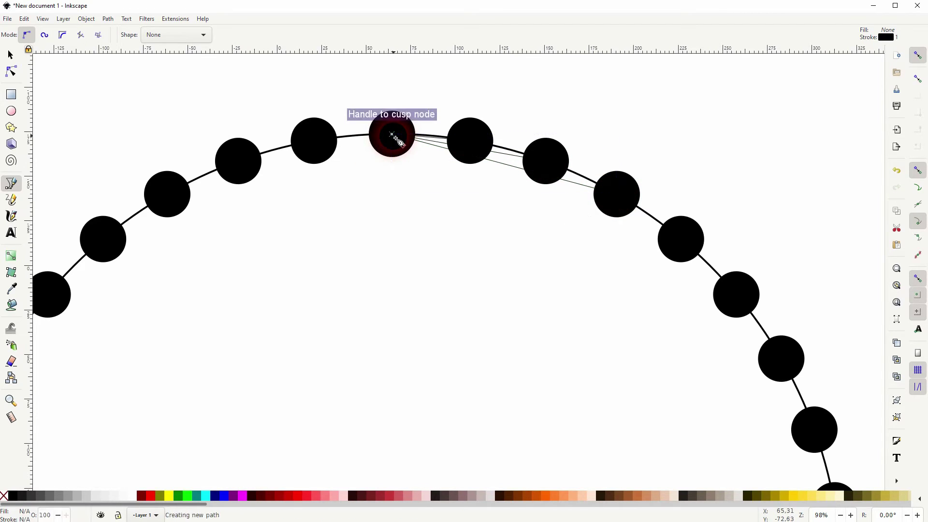
left_click(682, 240)
key("Return")
left_click(392, 138)
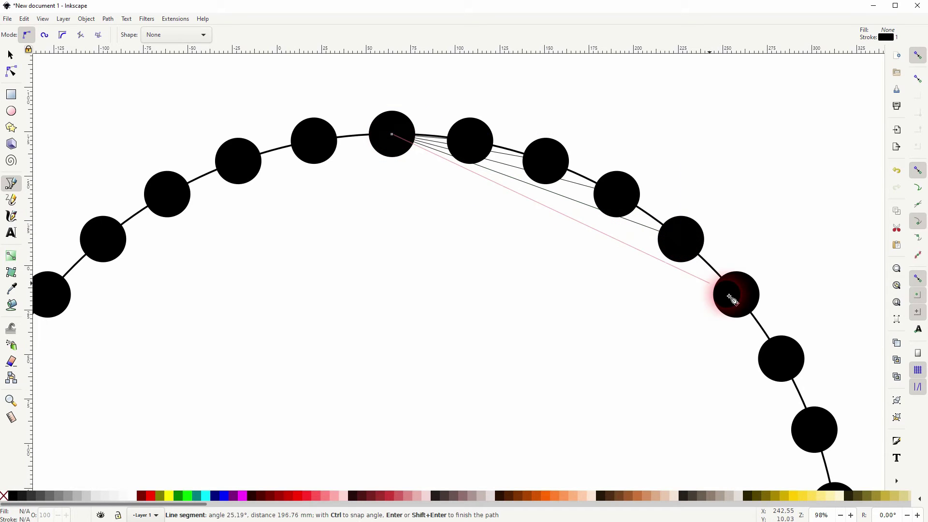
left_click(736, 295)
key("Return")
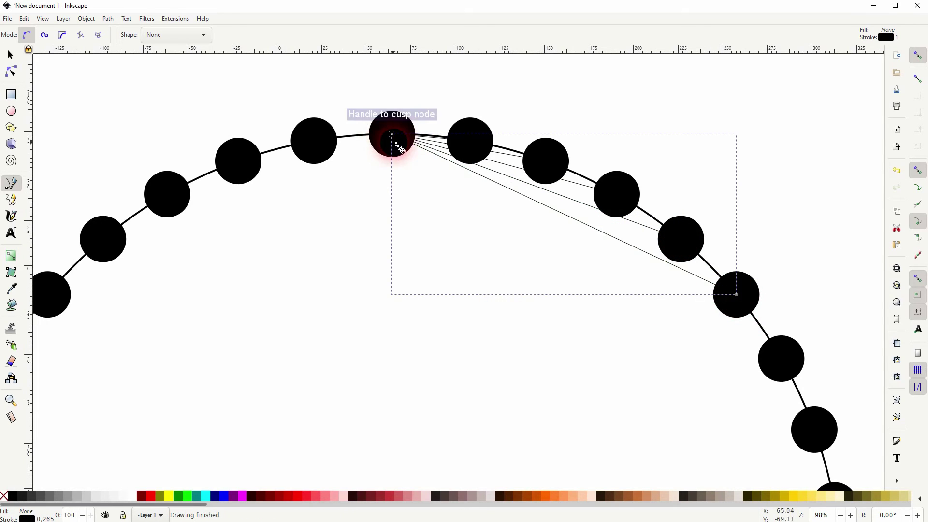
left_click(392, 135)
left_click(781, 359)
key("Return")
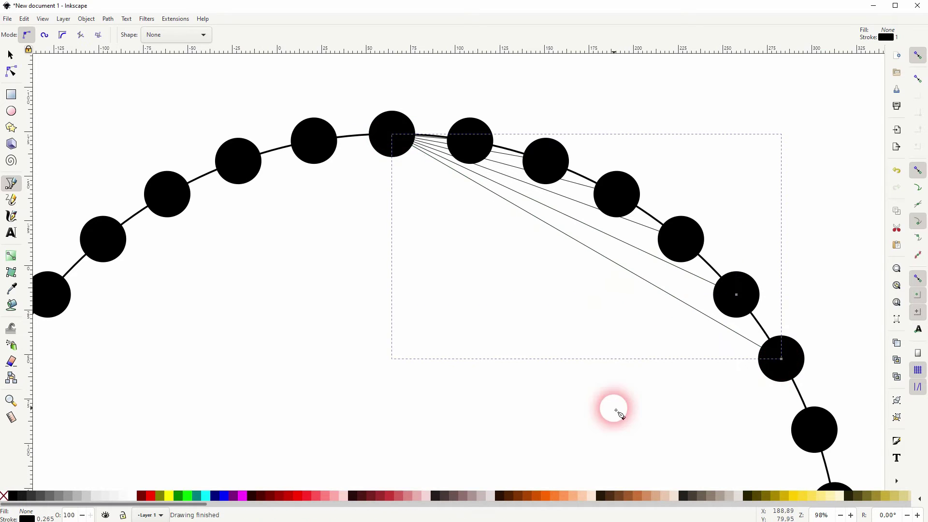
left_click(396, 141)
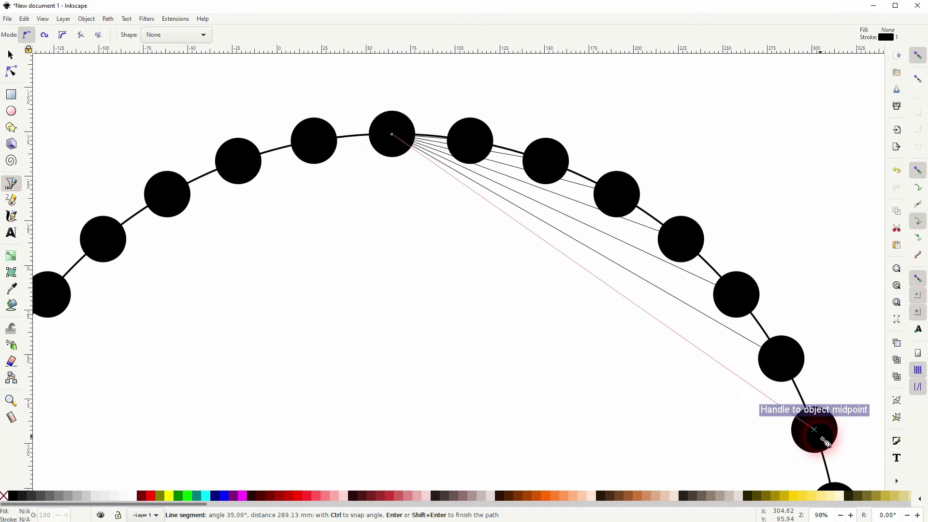
left_click(824, 440)
key("Return")
Continue lines from the top dot to the dots down the right side toward the bottom
scroll(468, 227, "down", 5)
scroll(468, 227, "right", 4)
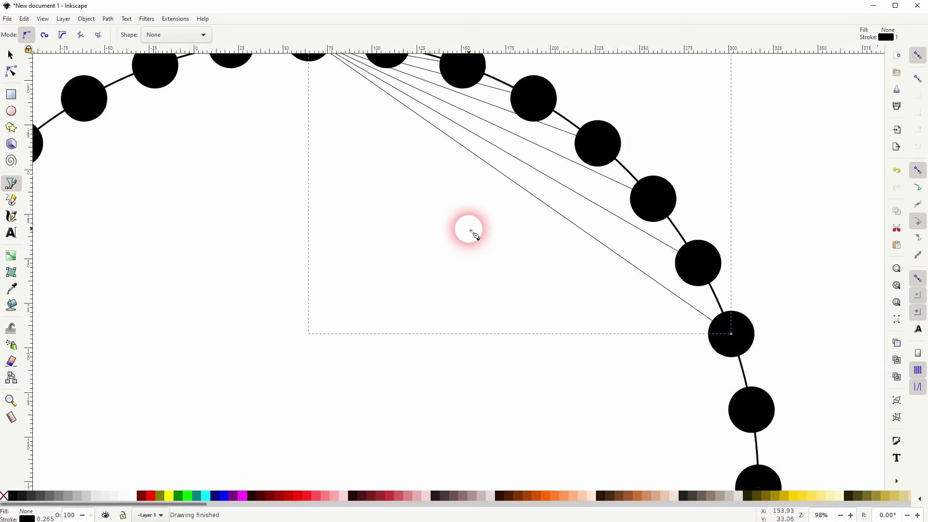
scroll(468, 227, "down", 1, "ctrl")
left_click(356, 95)
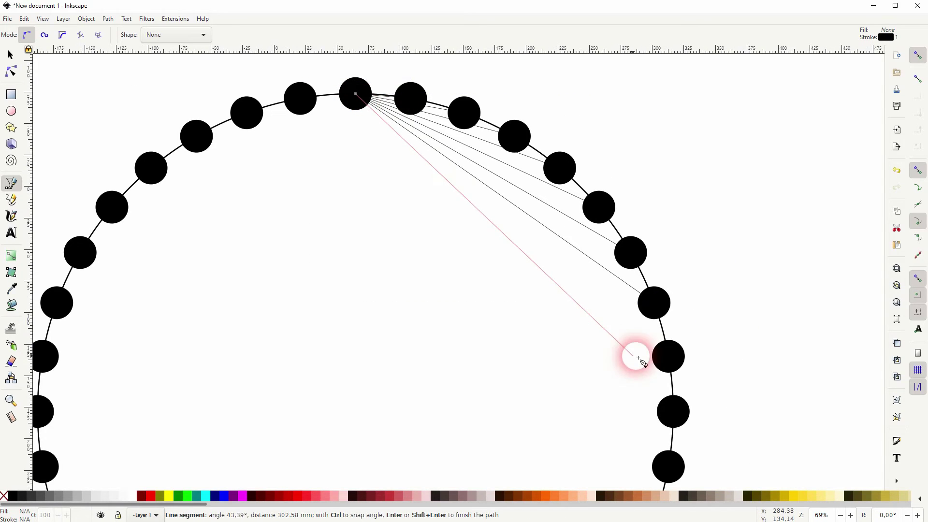
left_click(667, 356)
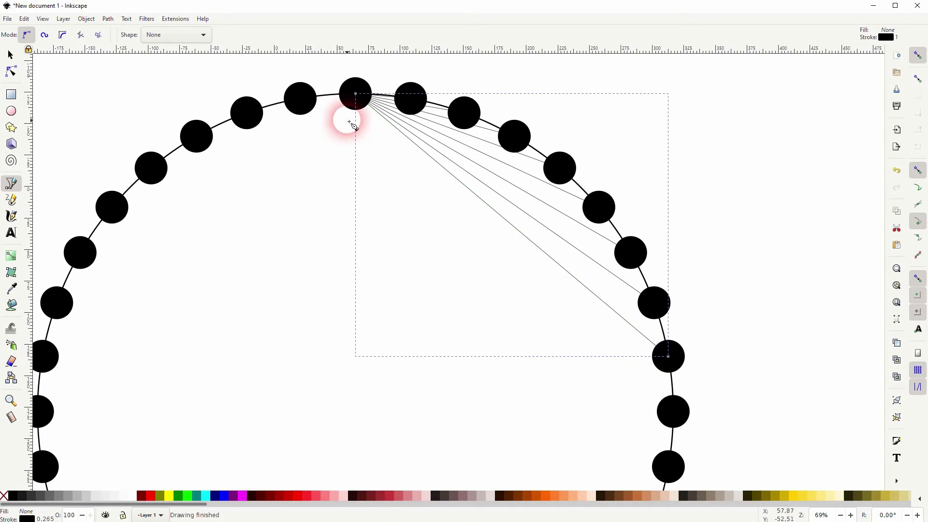
left_click(356, 93)
double_click(673, 411)
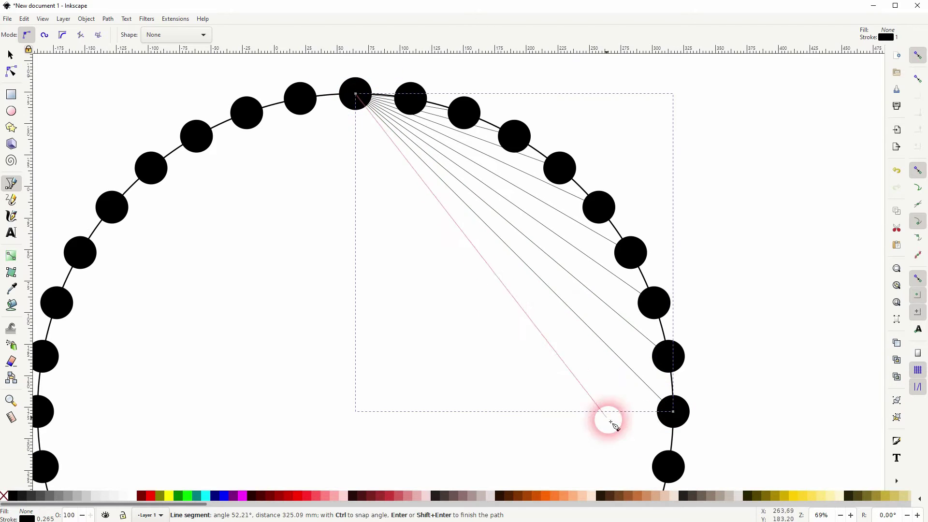
scroll(499, 257, "down", 1)
scroll(500, 256, "up", 1)
left_click(414, 71)
double_click(608, 409)
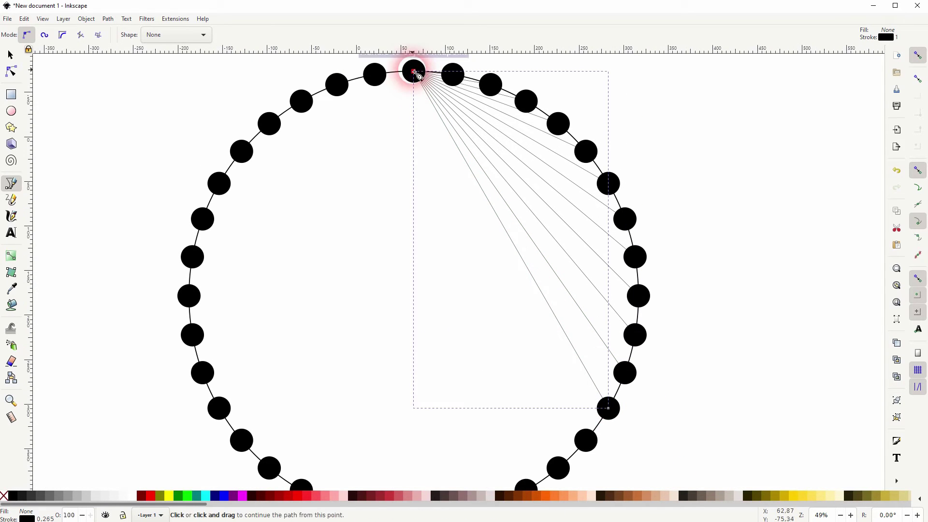
left_click(414, 72)
double_click(586, 440)
left_click(415, 71)
double_click(559, 467)
scroll(531, 271, "down", 1)
left_click(450, 132)
double_click(529, 429)
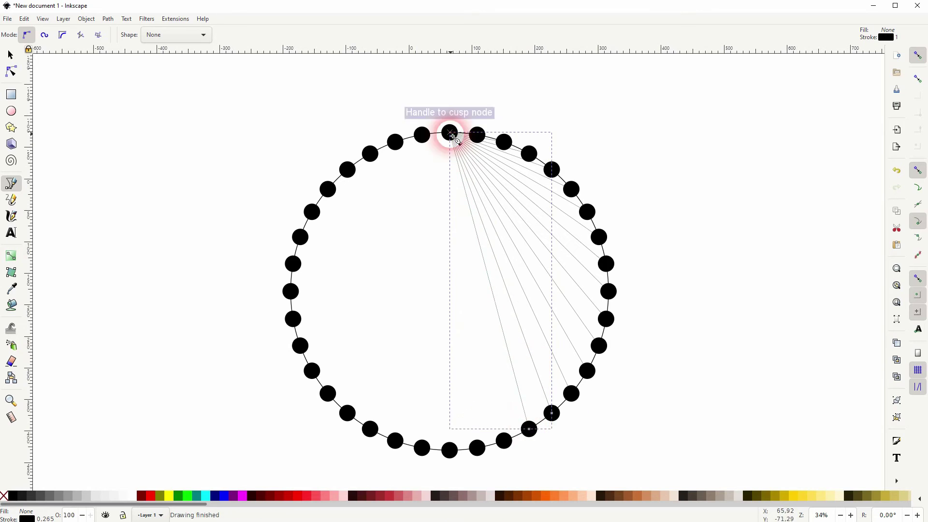
left_click(450, 132)
double_click(504, 441)
Draw lines from the top dot to the bottom dot and every dot up the left side
left_click(450, 132)
double_click(477, 448)
left_click(450, 132)
left_click(450, 450)
left_click(450, 132)
left_click(450, 132)
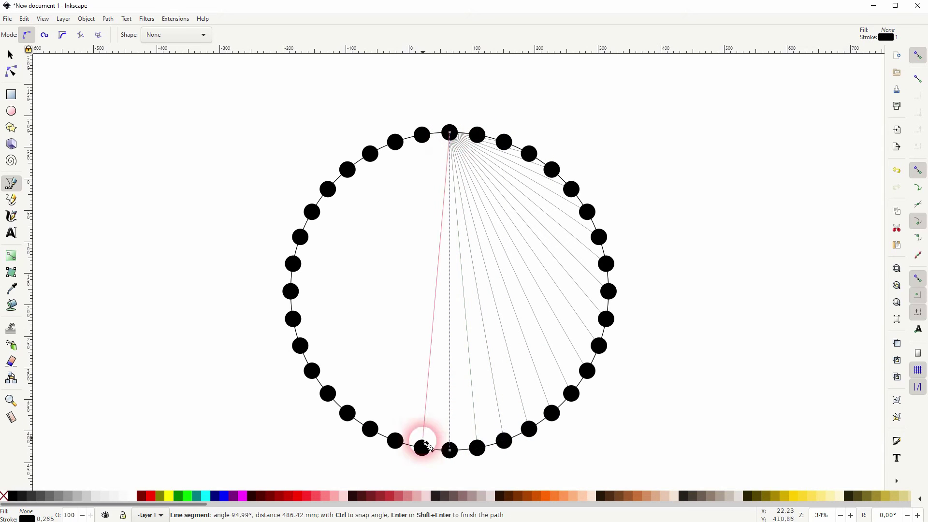
double_click(422, 448)
left_click(450, 132)
double_click(395, 441)
left_click(450, 132)
double_click(370, 428)
left_click(450, 132)
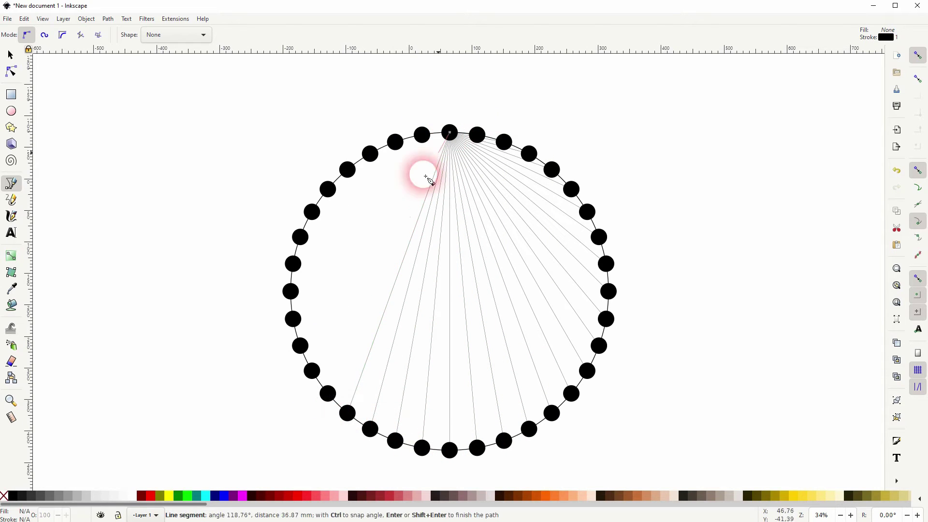
double_click(328, 393)
left_click(450, 132)
double_click(312, 371)
left_click(450, 132)
double_click(300, 346)
double_click(293, 319)
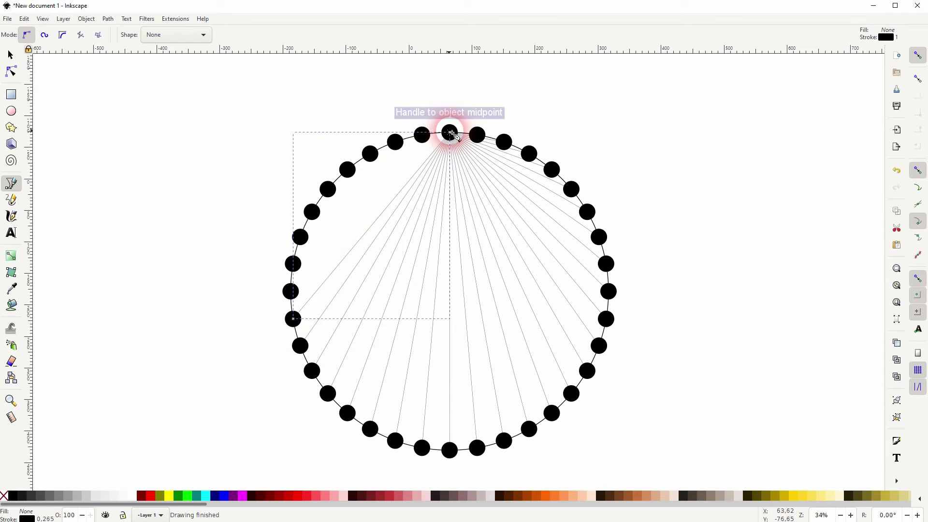
left_click(450, 132)
double_click(291, 292)
left_click(450, 132)
double_click(293, 264)
left_click(450, 131)
double_click(300, 236)
left_click(450, 132)
double_click(311, 212)
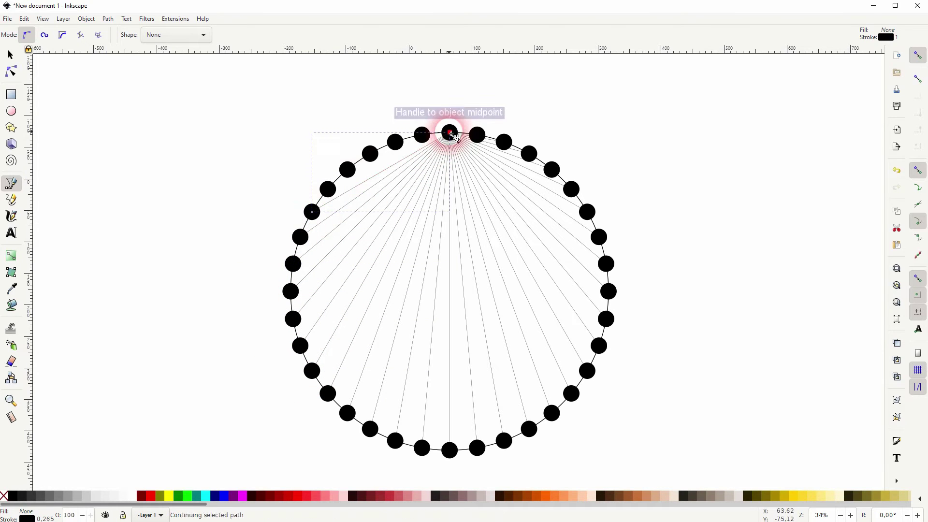
left_click(450, 132)
double_click(328, 189)
left_click(450, 132)
double_click(347, 169)
left_click(450, 132)
double_click(371, 153)
left_click(450, 132)
double_click(395, 142)
left_click(450, 132)
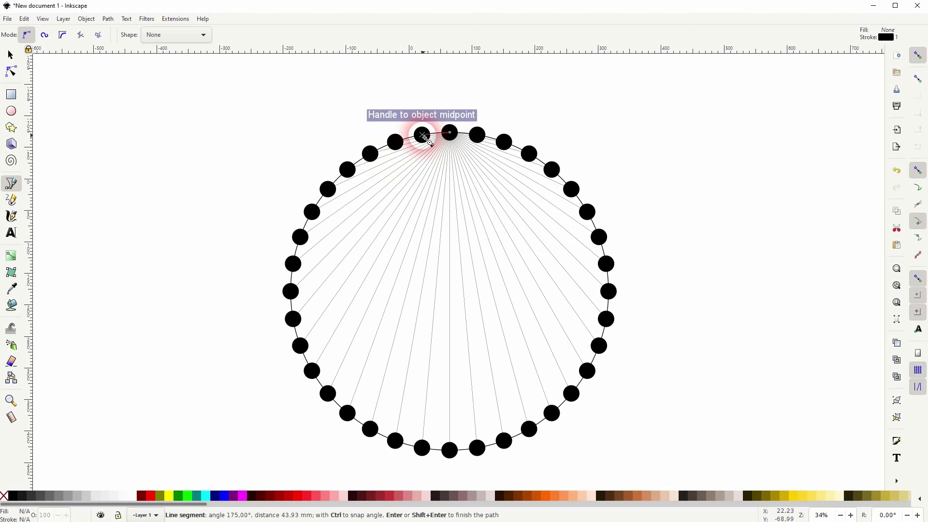
double_click(422, 135)
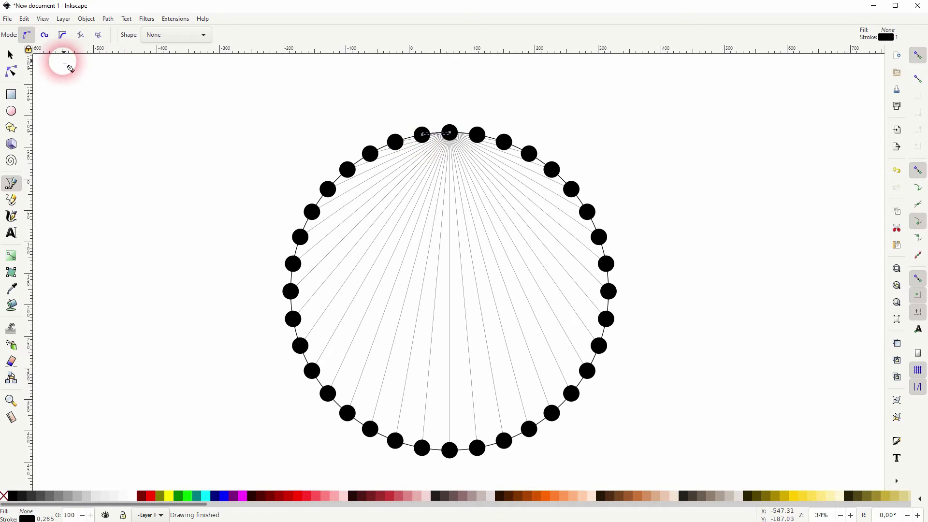
Switch to the Selector tool and check one of the new fan lines
left_click(10, 55)
left_click(502, 106)
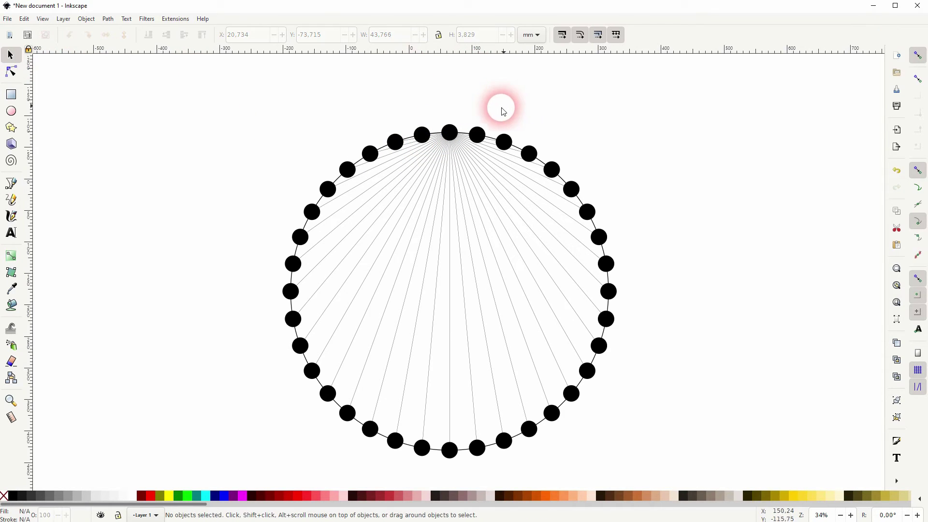
left_click(478, 137)
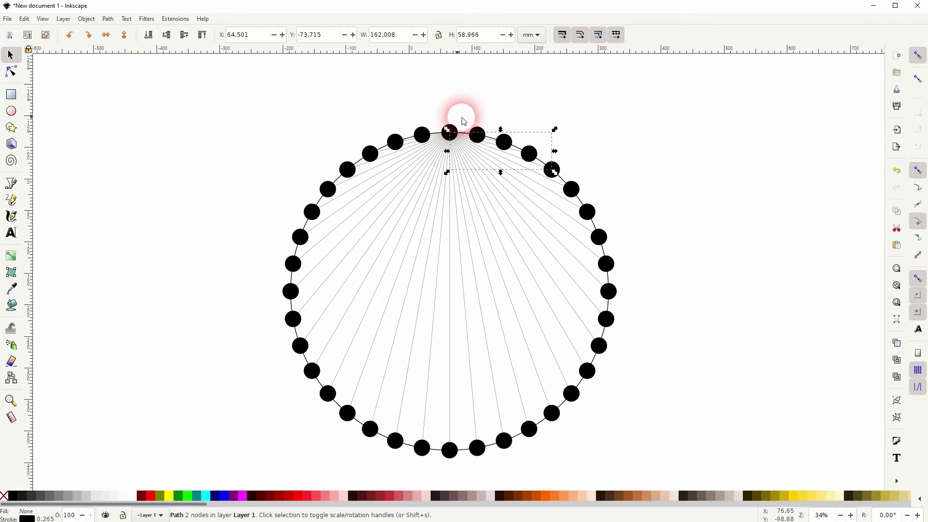
left_click(446, 116)
Delete the black dots along the upper and left arc one by one
scroll(454, 136, "up", 3, "ctrl")
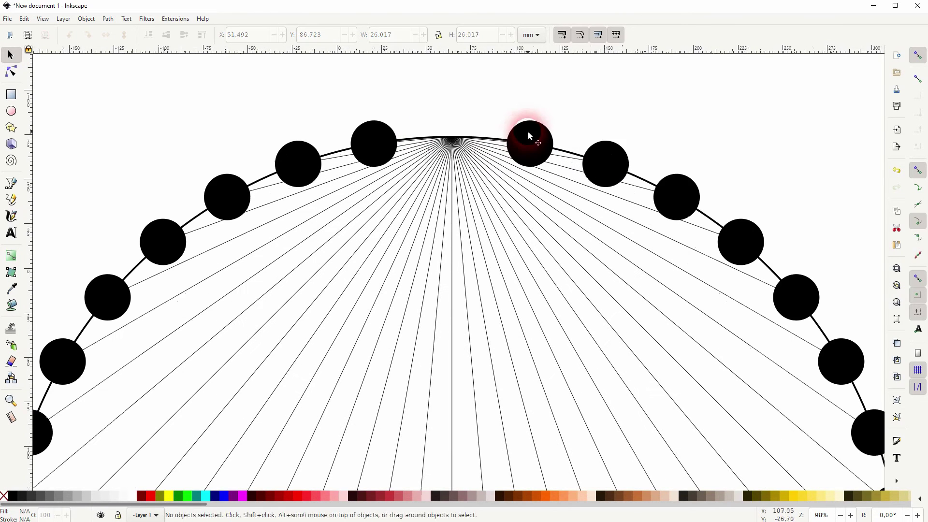
left_click(529, 143)
key("Delete")
left_click(740, 241)
key("Delete")
left_click(373, 143)
key("Delete")
left_click(227, 196)
key("Delete")
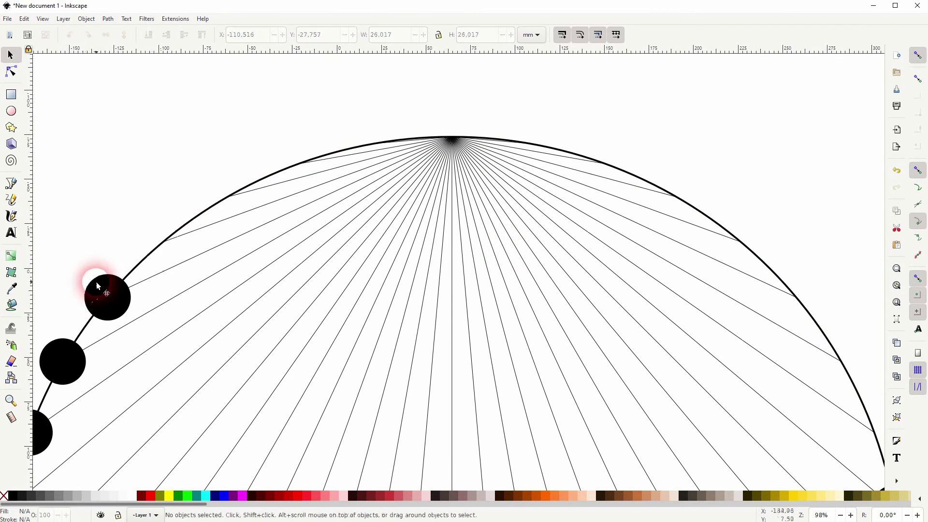
left_click(99, 288)
key("Delete")
left_click(62, 361)
key("Delete")
left_click(38, 433)
Delete the black dots along the bottom and lower-right arc one by one
key("Delete")
scroll(341, 147, "down", 3)
left_click(221, 176)
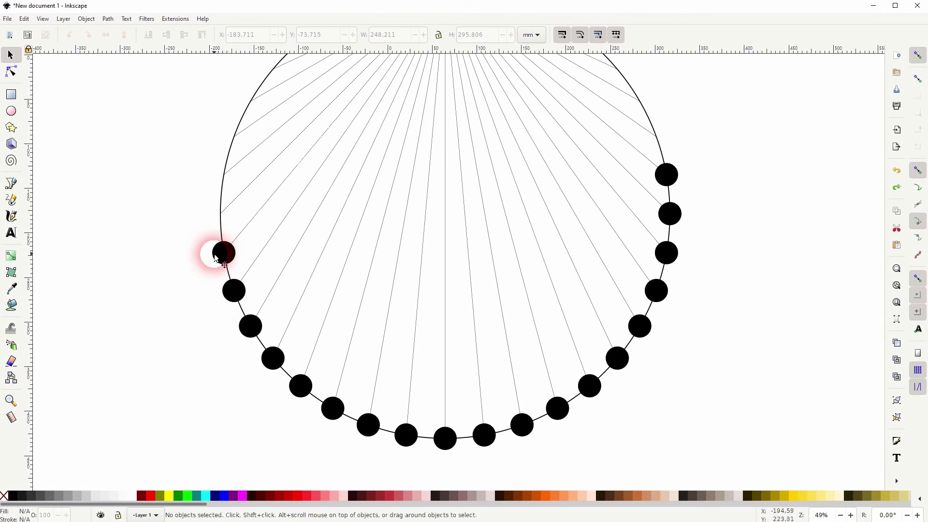
left_click(223, 253)
key("Delete")
left_click(251, 327)
key("Delete")
left_click(333, 408)
key("Delete")
left_click(446, 438)
left_click(557, 409)
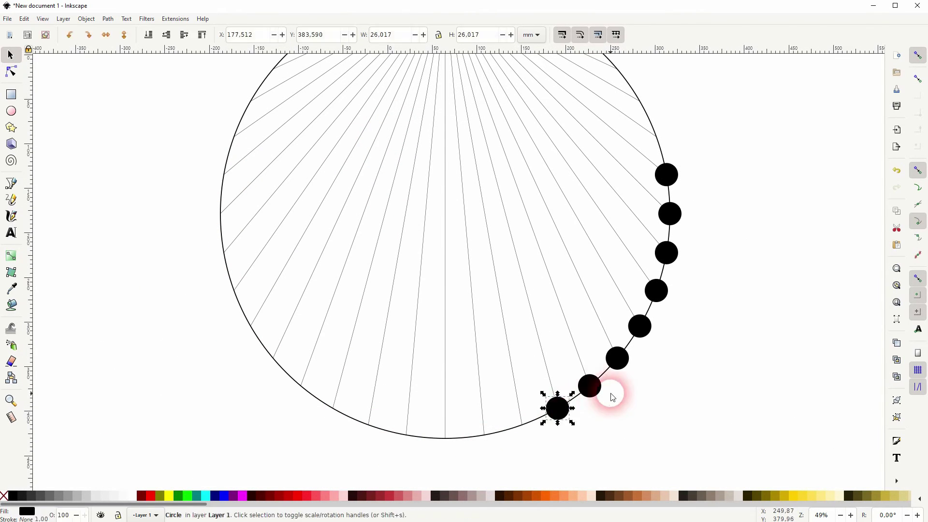
key("Delete")
left_click(594, 388)
key("Delete")
left_click(626, 360)
key("Delete")
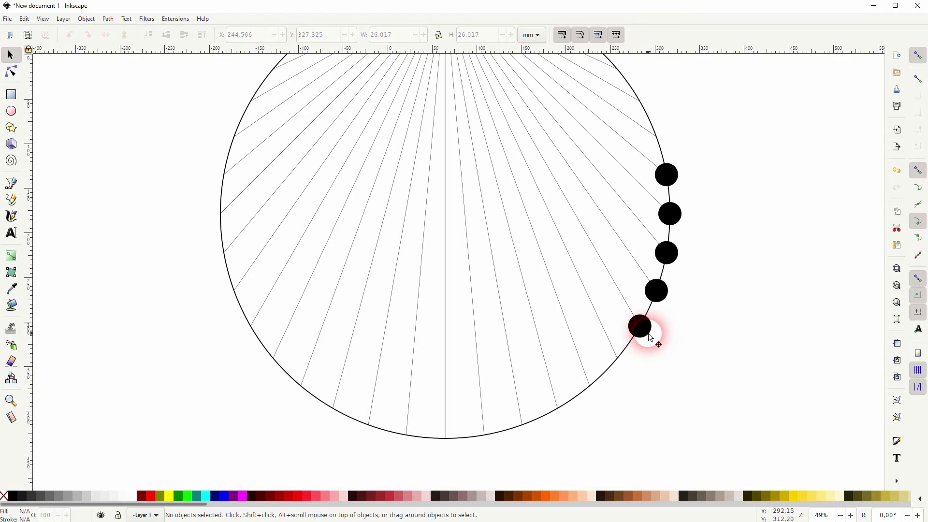
Select all remaining dots by their shared fill colour and delete them
left_click(647, 329)
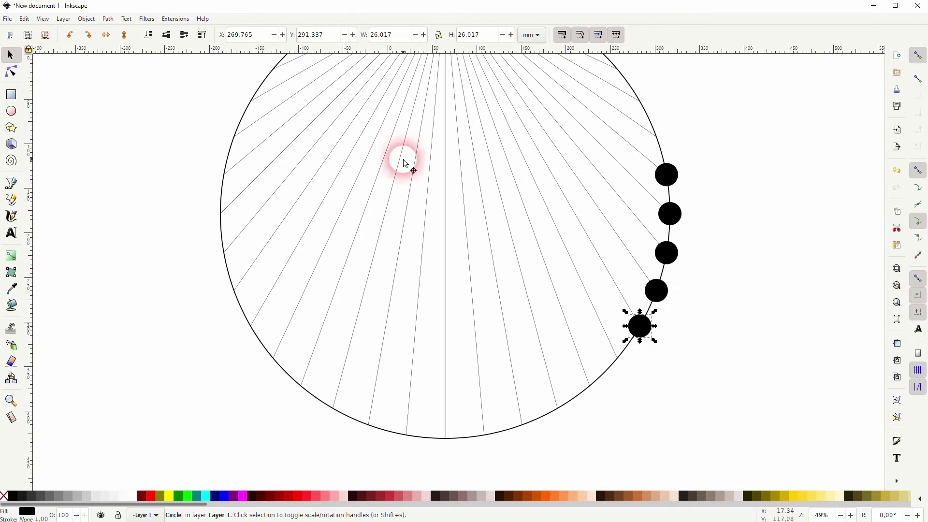
left_click(24, 19)
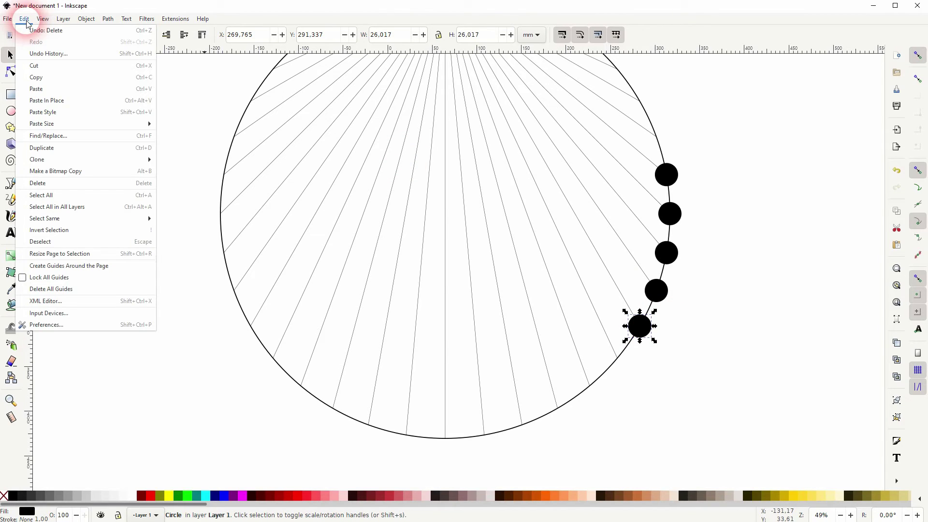
mouse_move(97, 218)
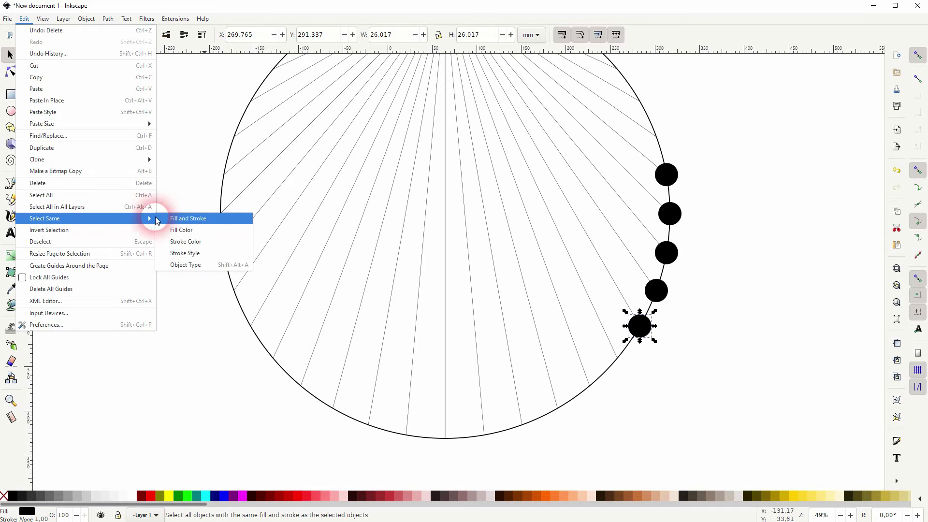
left_click(208, 235)
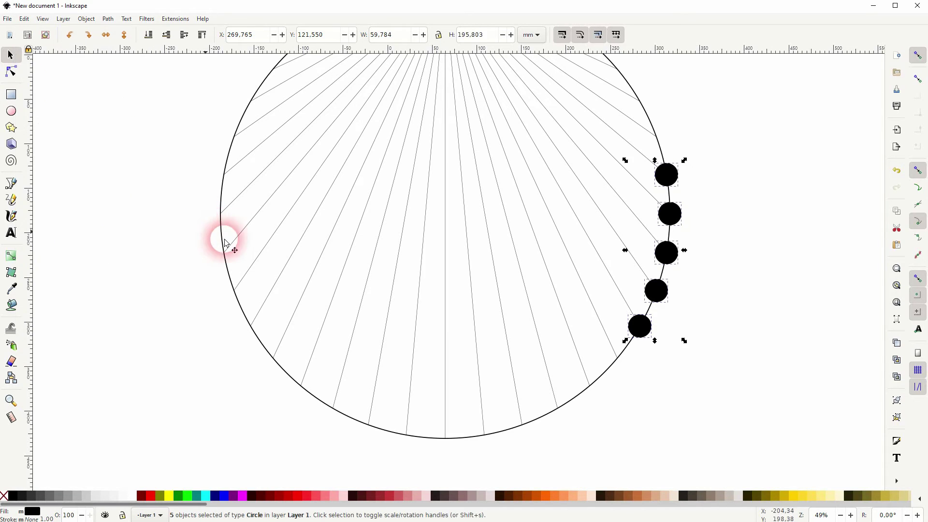
key("Delete")
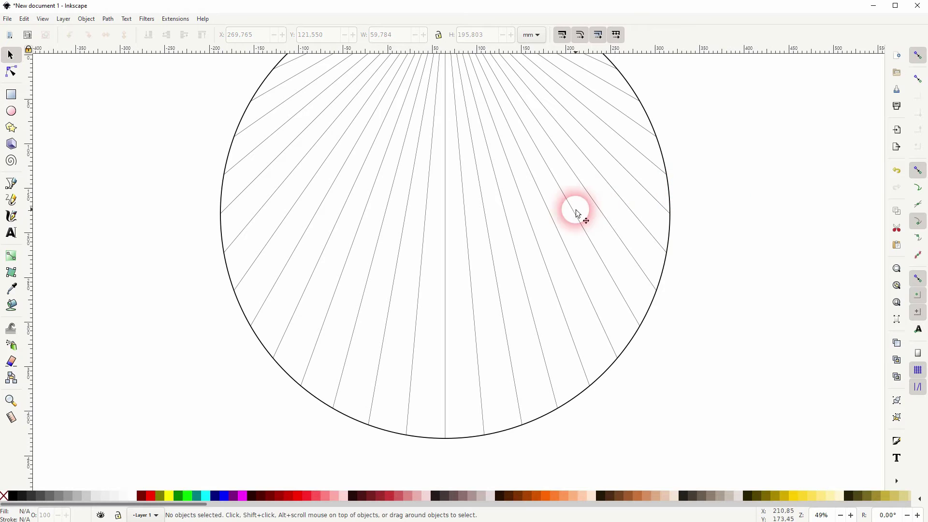
Select everything, move the 26 line paths off the circle, and group them with Ctrl+G
scroll(576, 214, "down", 2, "ctrl")
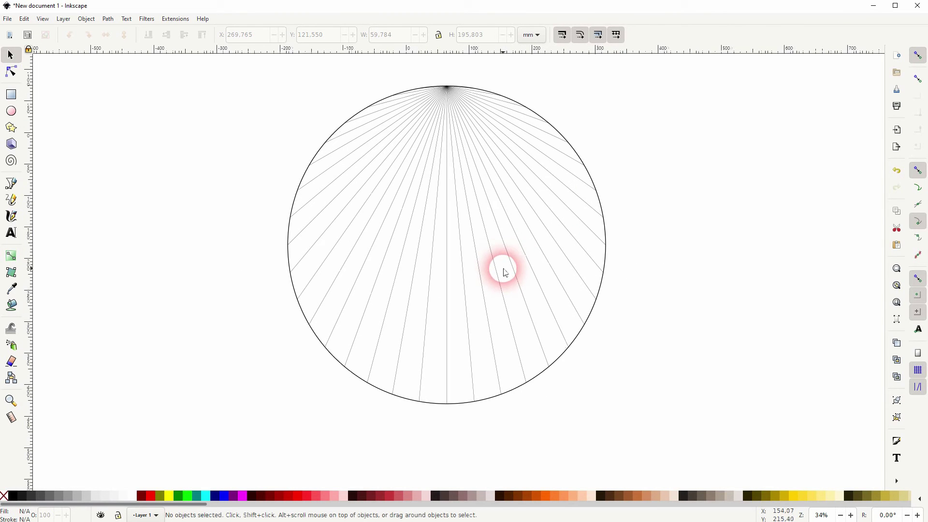
key("ctrl+a")
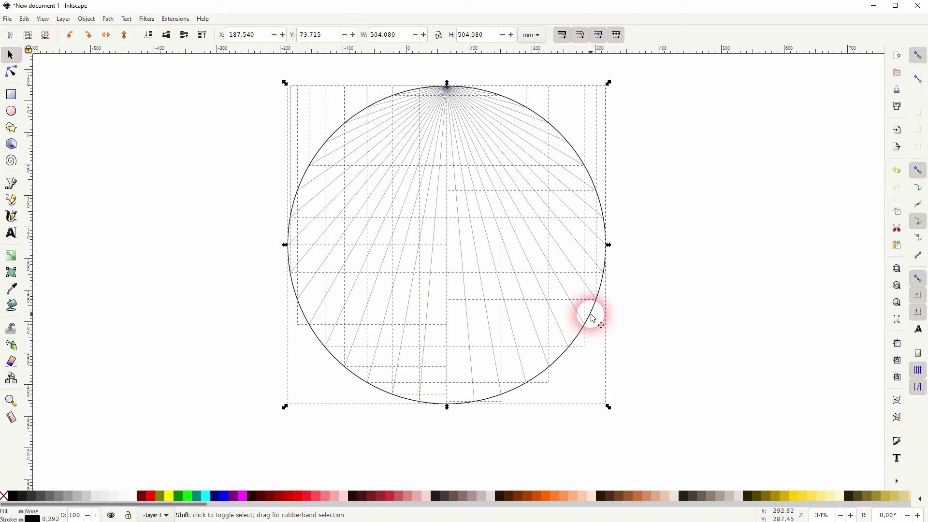
left_click_drag(563, 233, 302, 317)
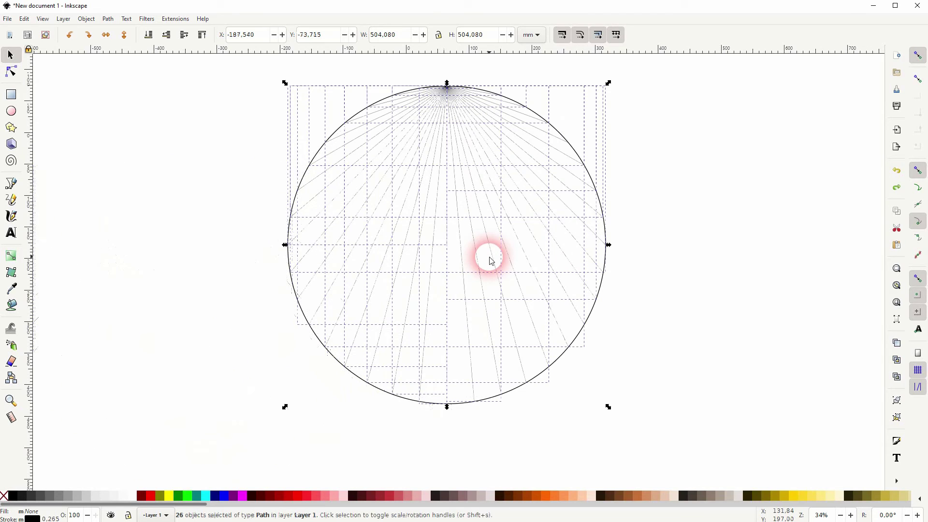
key("ctrl+g")
left_click(87, 20)
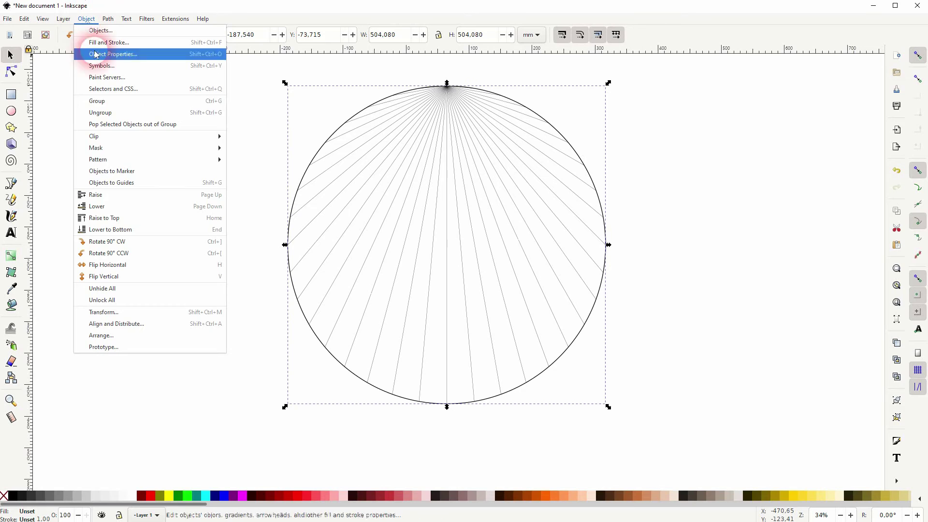
left_click(104, 312)
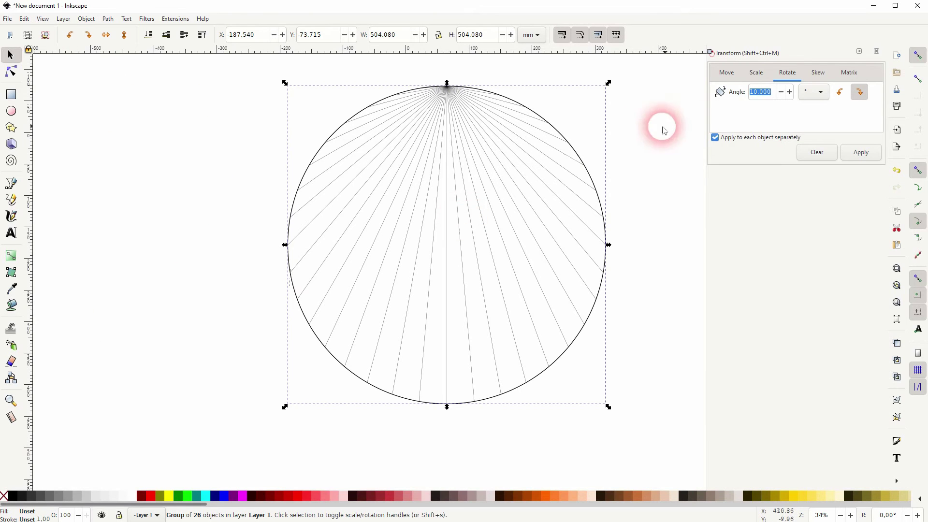
left_click(775, 94)
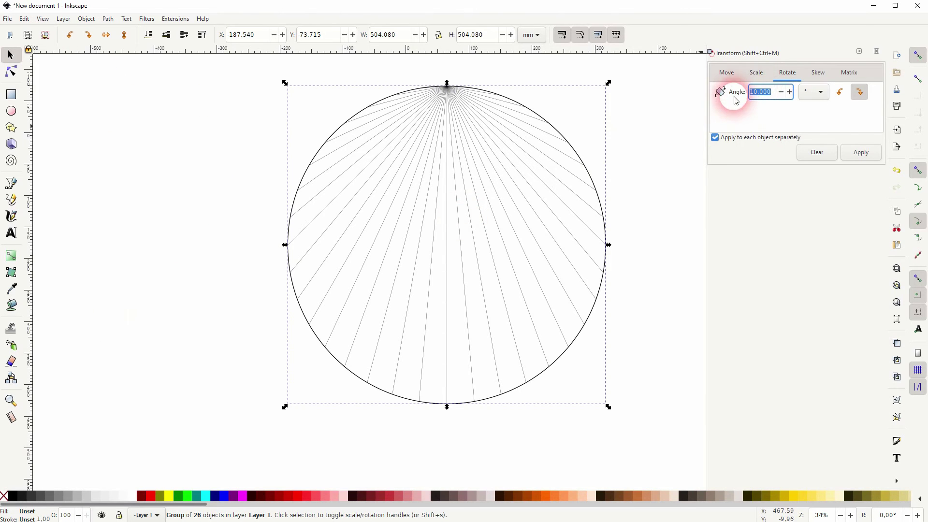
double_click(765, 95)
left_click(864, 147)
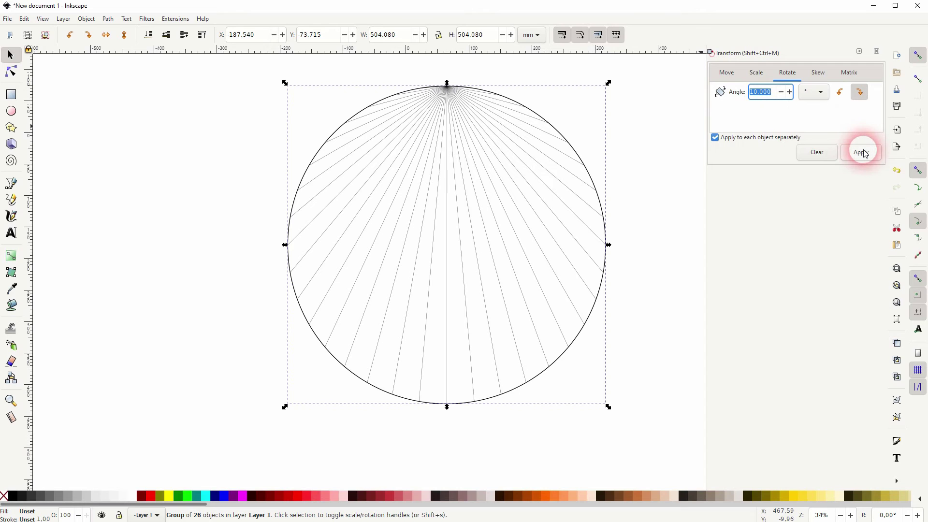
left_click(865, 153)
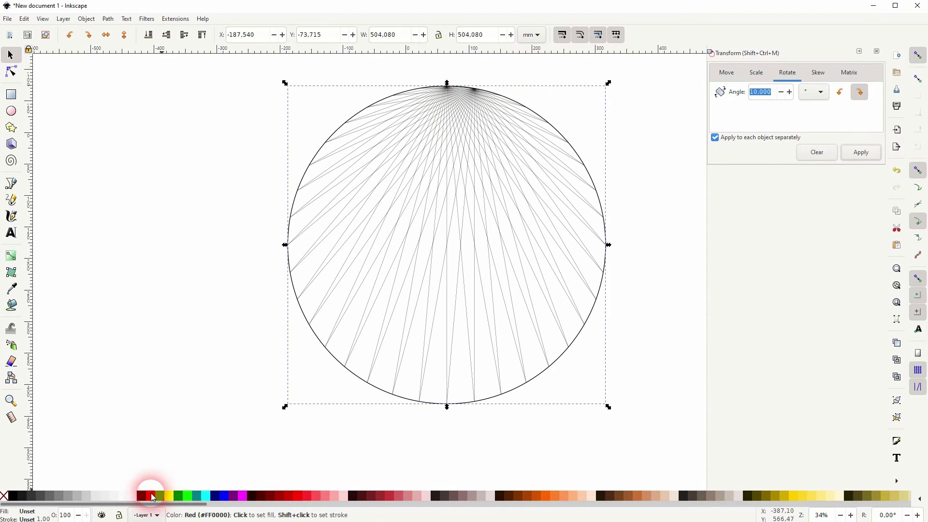
left_click(153, 498, "shift")
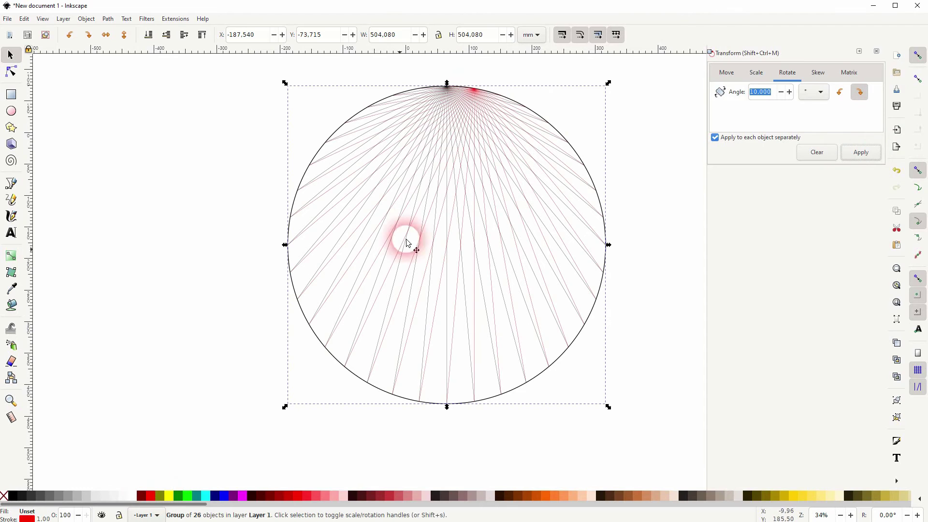
left_click(874, 160)
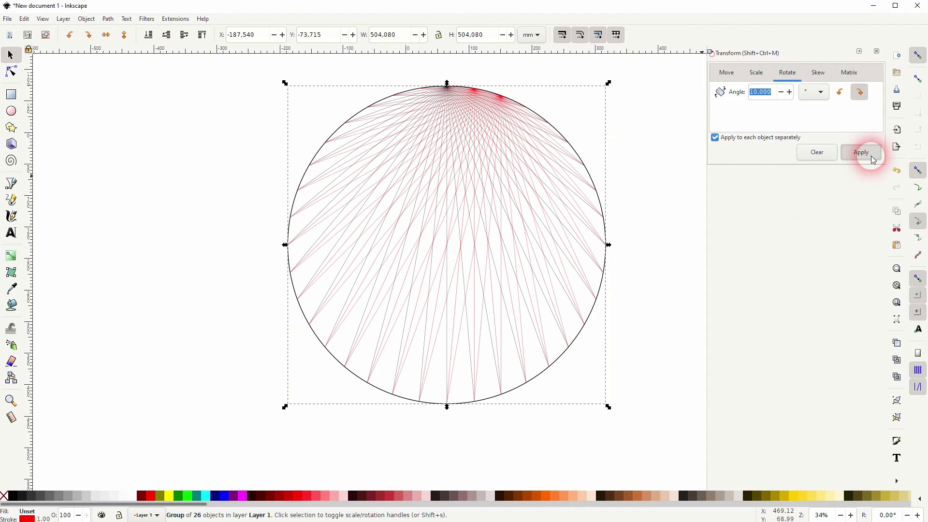
left_click(160, 498)
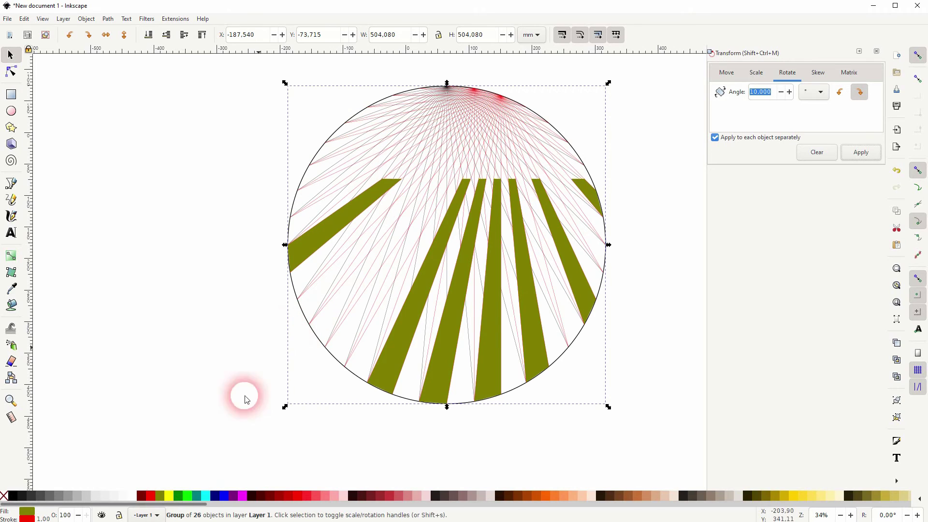
key("ctrl+z")
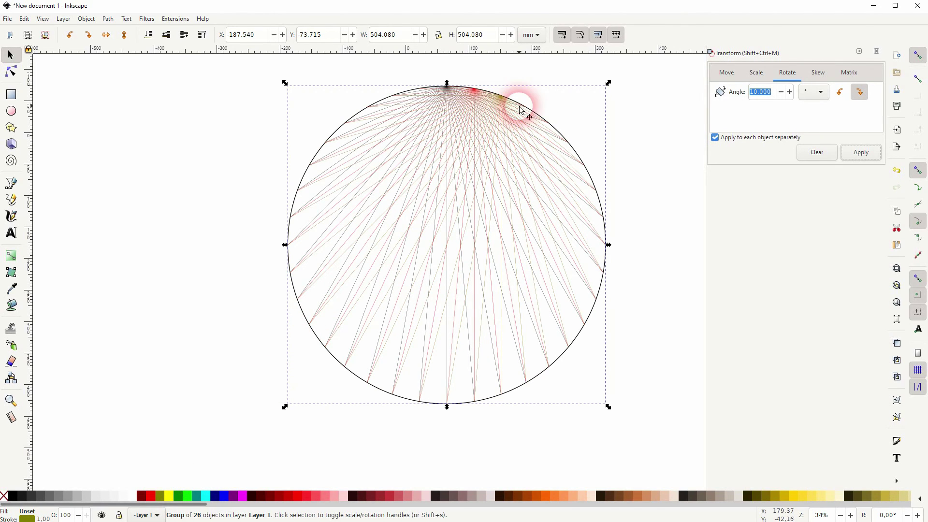
key("ctrl+z")
left_click(561, 110)
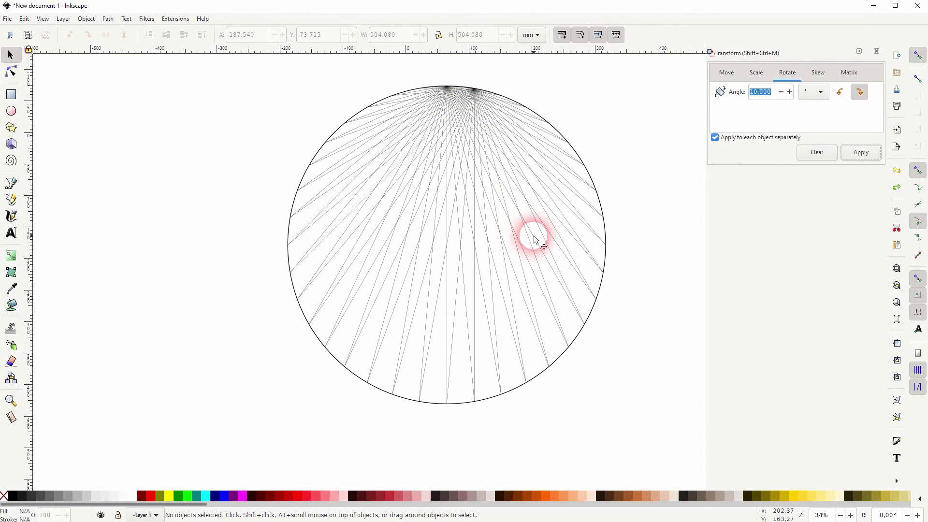
key("ctrl+z")
left_click_drag(201, 429, 665, 58)
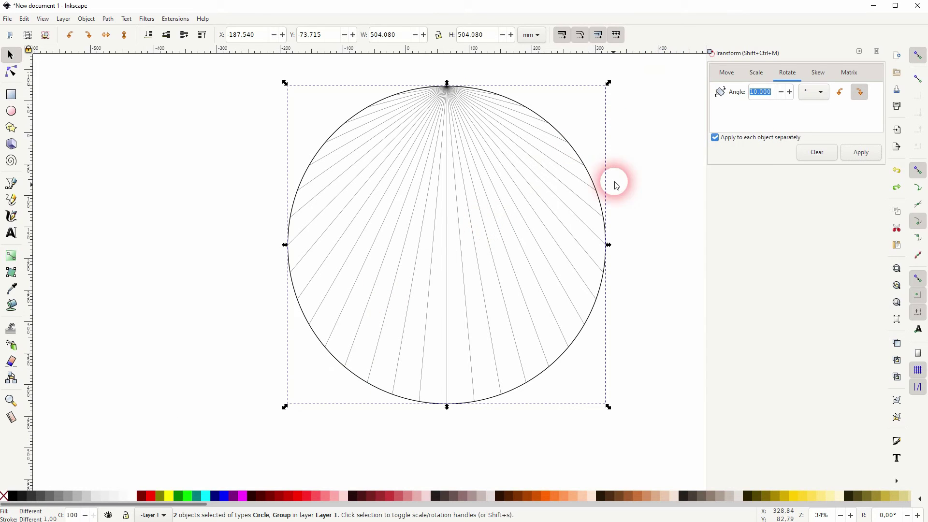
left_click(593, 316, "shift")
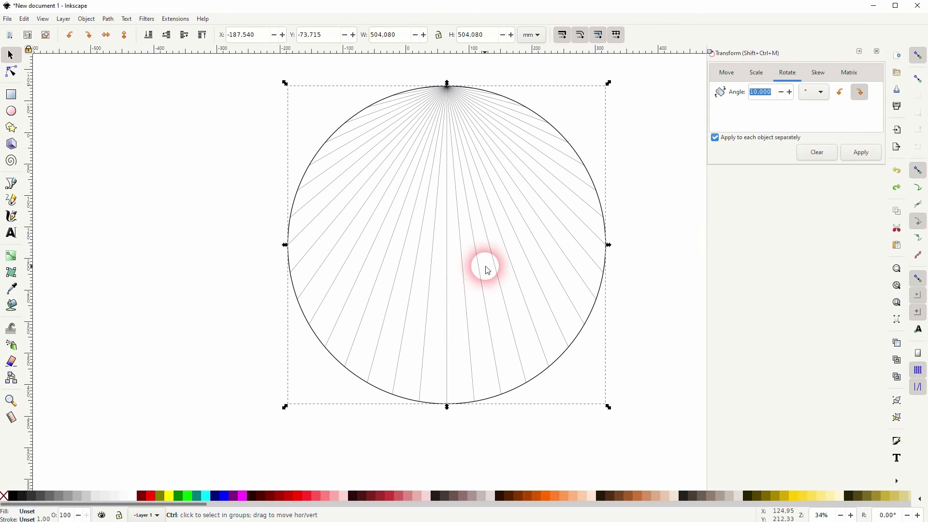
left_click_drag(579, 198, 429, 244)
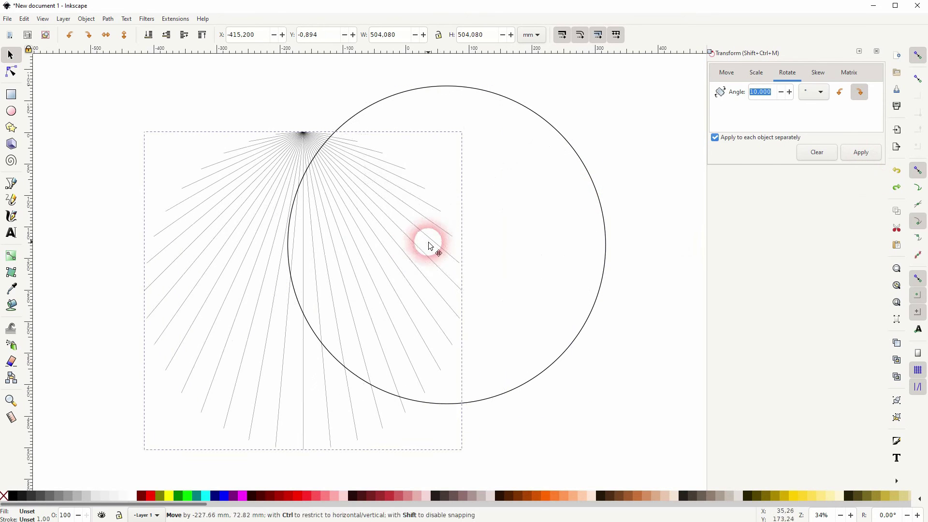
key("ctrl+z")
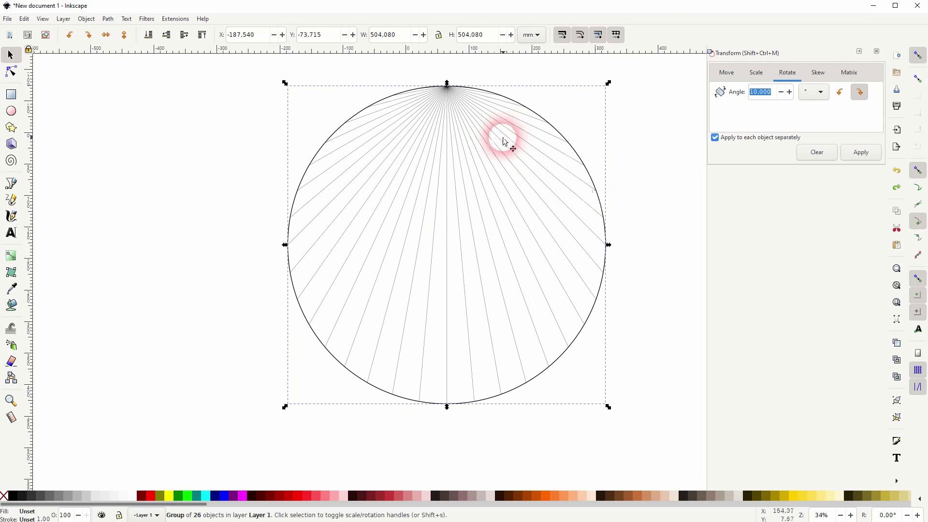
Apply the 10° rotation 22 times, adding rotated fan copies until the circle is filled
left_click(865, 154)
left_click(868, 154)
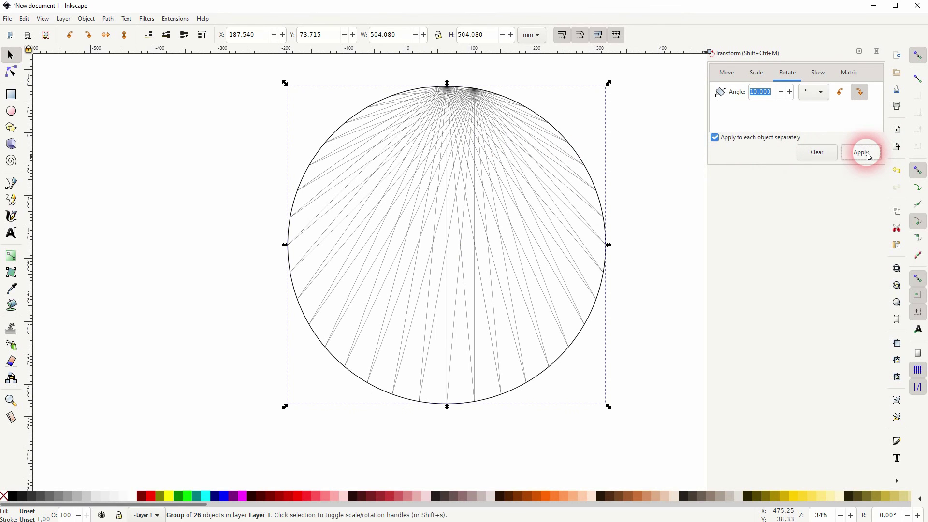
left_click(867, 153)
left_click(868, 153)
left_click(868, 154)
left_click(868, 154)
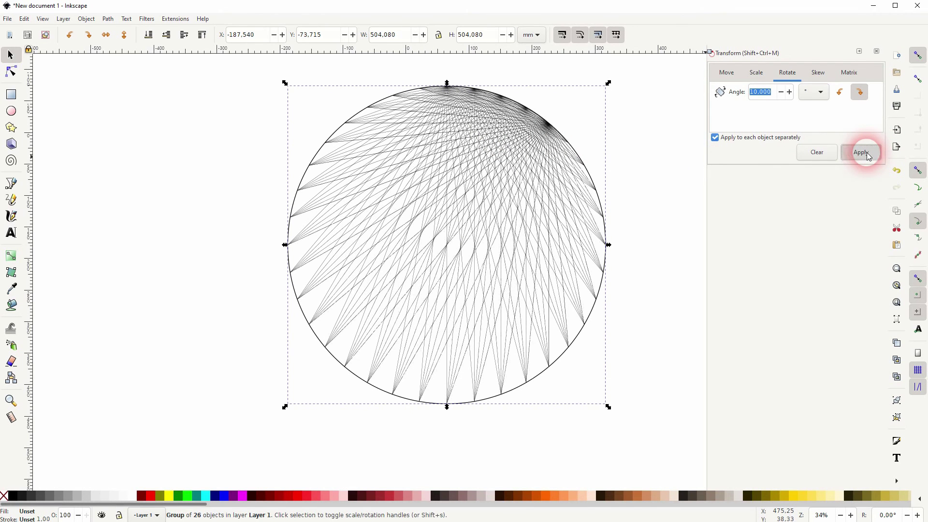
left_click(868, 154)
left_click(867, 154)
left_click(868, 154)
left_click(867, 154)
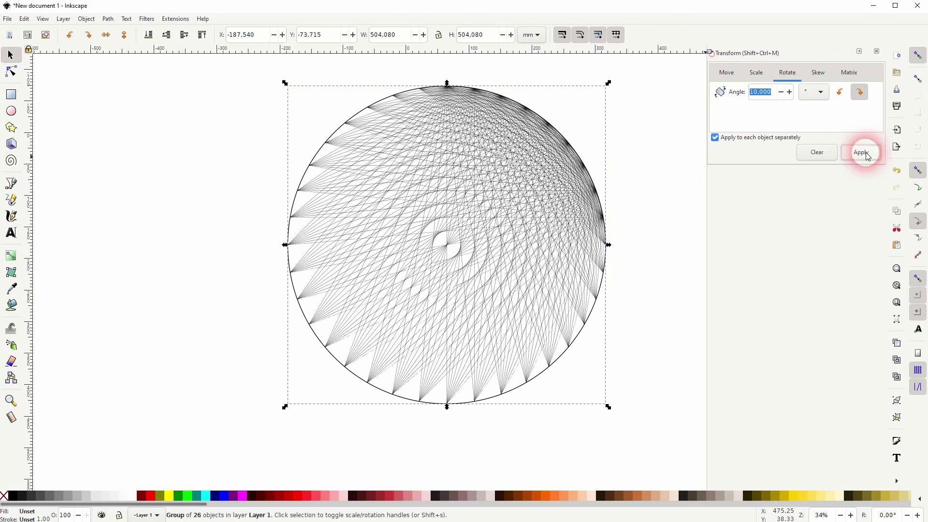
left_click(867, 153)
left_click(868, 154)
left_click(867, 154)
left_click(868, 153)
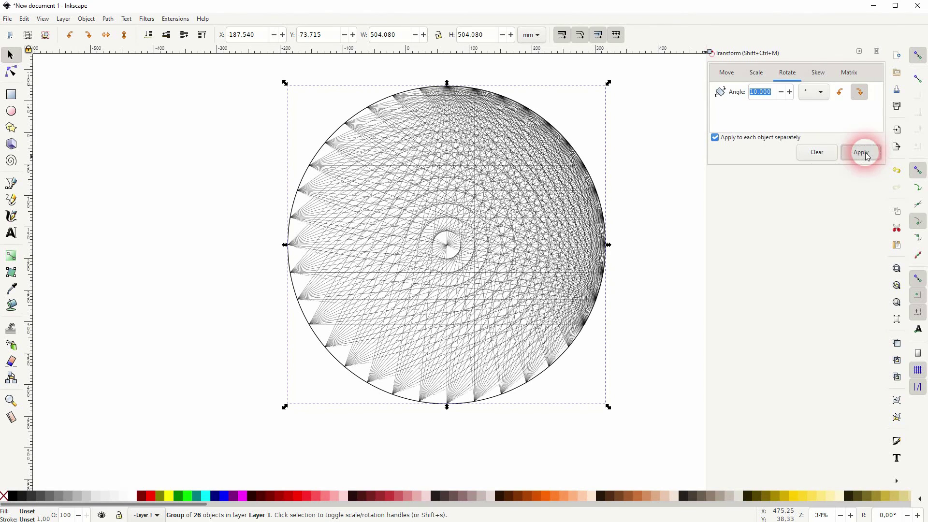
left_click(868, 154)
left_click(868, 154)
left_click(868, 154)
left_click(867, 154)
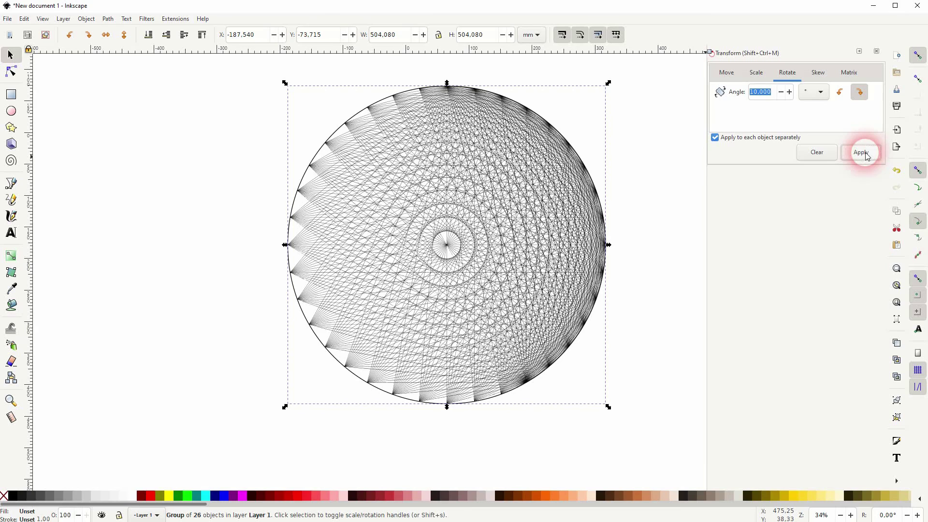
left_click(867, 155)
left_click(866, 154)
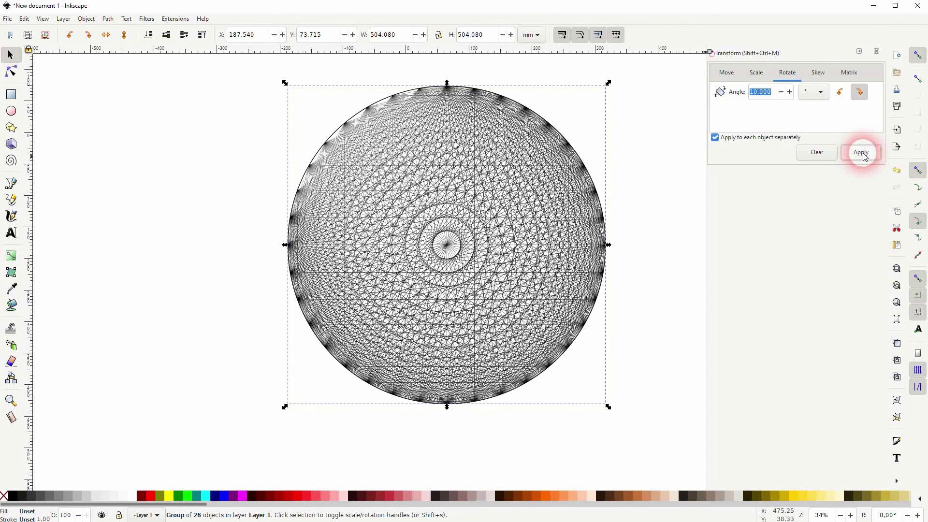
left_click(863, 153)
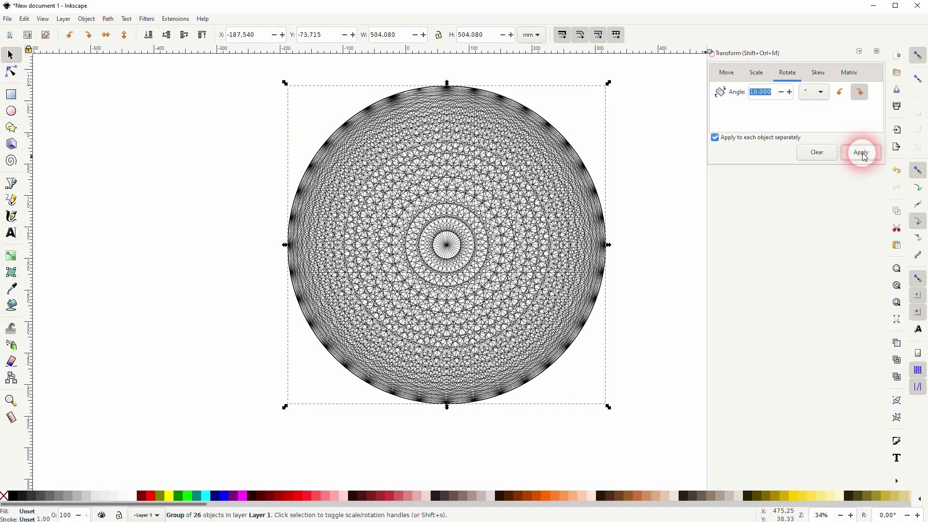
left_click(863, 153)
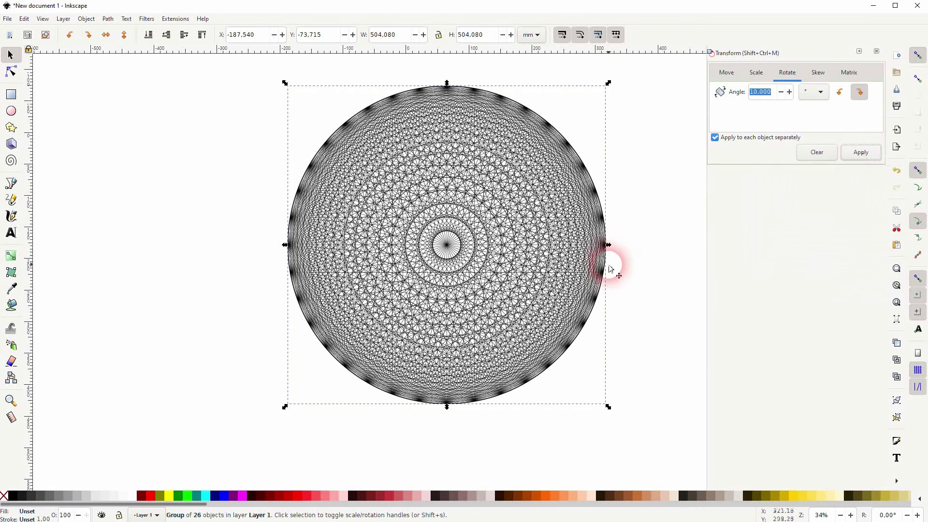
Select the whole rose with its circle, nudge it up-left, and close the Transform dialog
left_click(696, 261)
left_click_drag(218, 454, 662, 85)
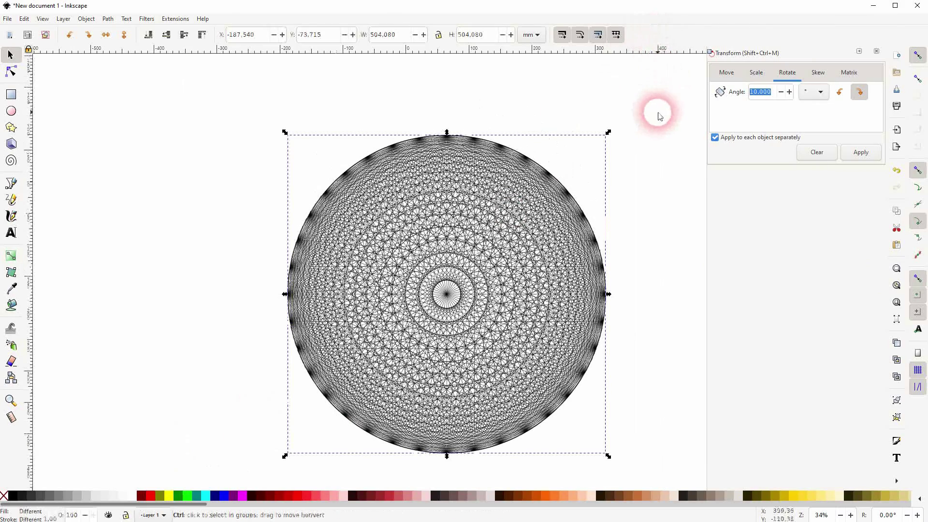
left_click_drag(564, 285, 564, 251)
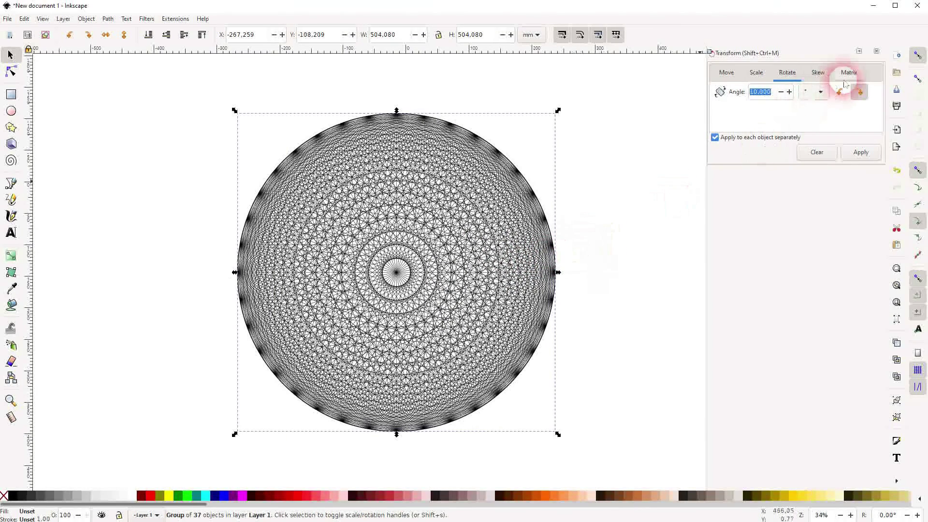
left_click(885, 52)
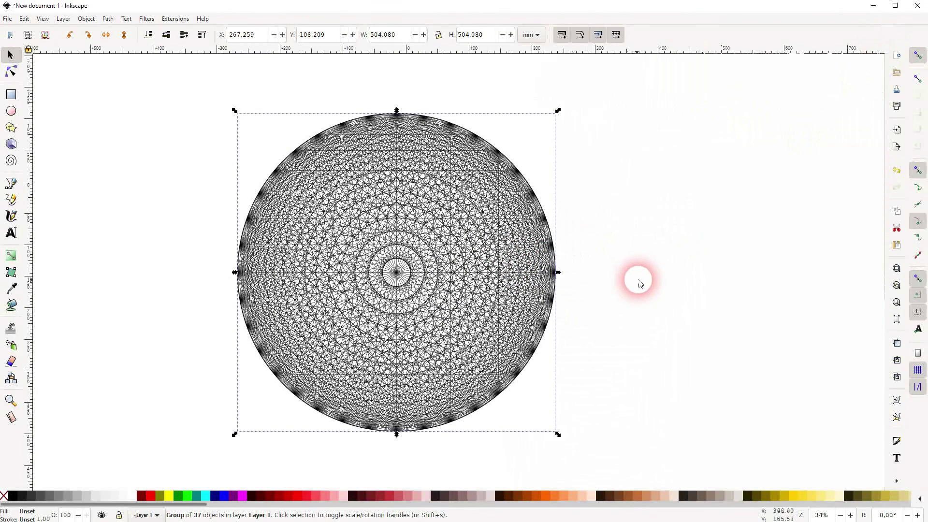